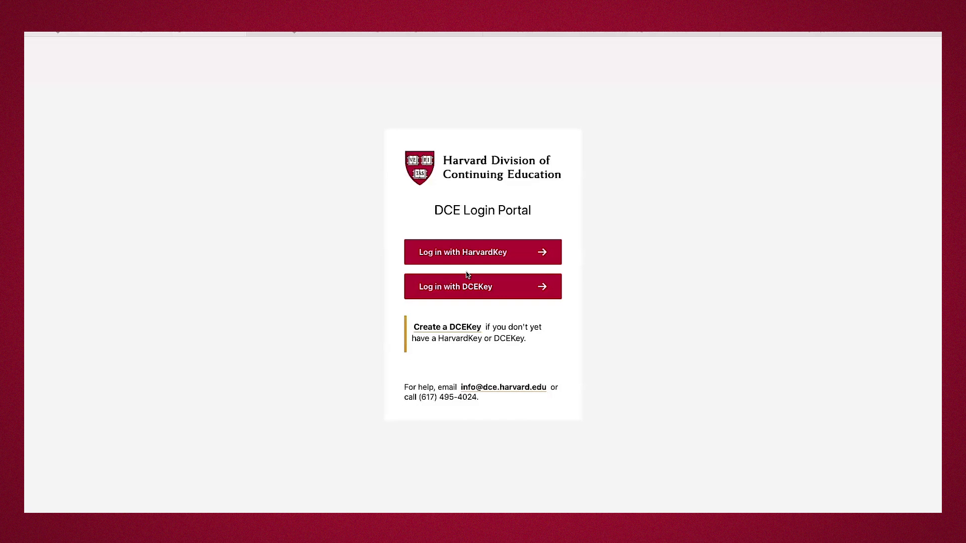
Log in, confirm the address from the Harvard DCE verification email, and return to the portal.
{"action": "left_click", "coordinate": [412, 35]}
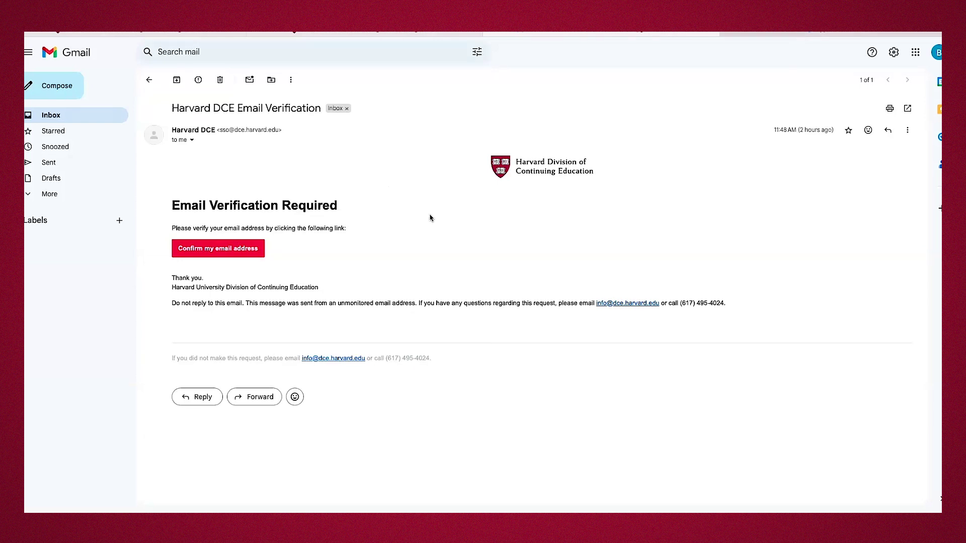
{"action": "key", "text": "ctrl+Tab"}
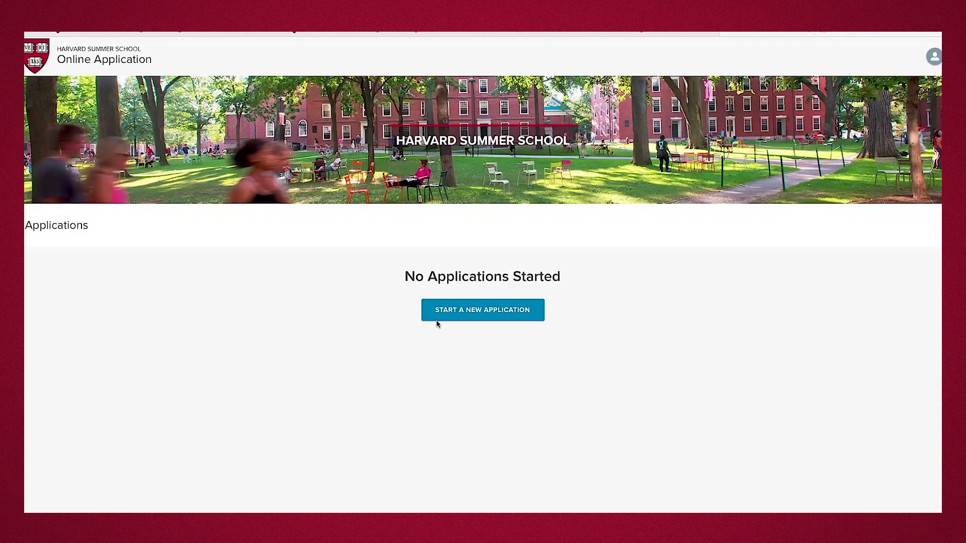
Start a new application under Programs for High School Students.
{"action": "left_click", "coordinate": [449, 312]}
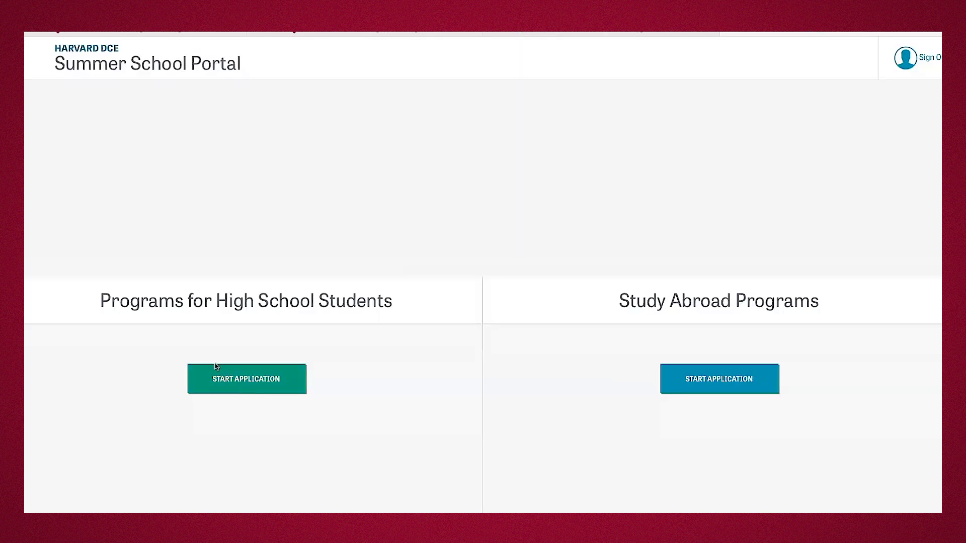
{"action": "left_click", "coordinate": [216, 385]}
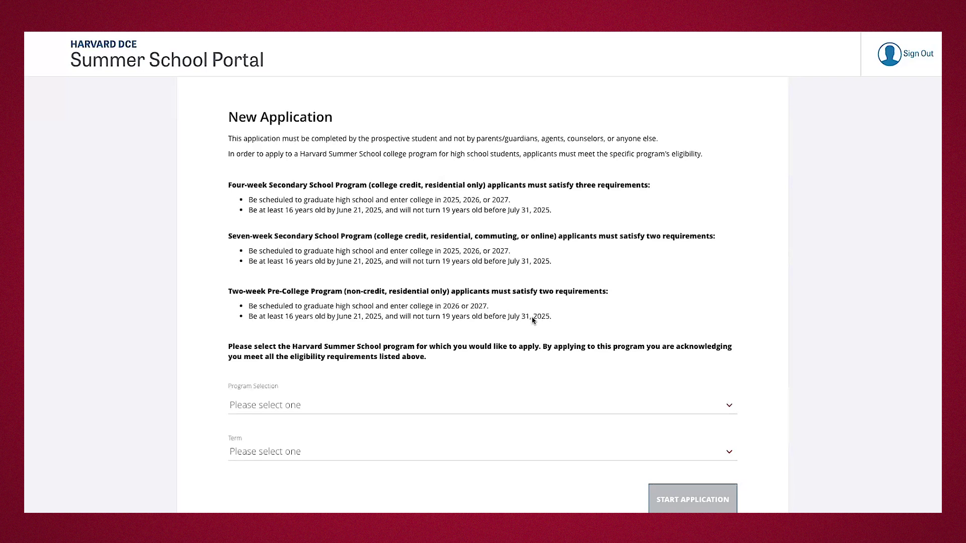
Choose the Seven week, college credit program and QA Test Term, then start the application.
{"action": "left_click", "coordinate": [470, 411]}
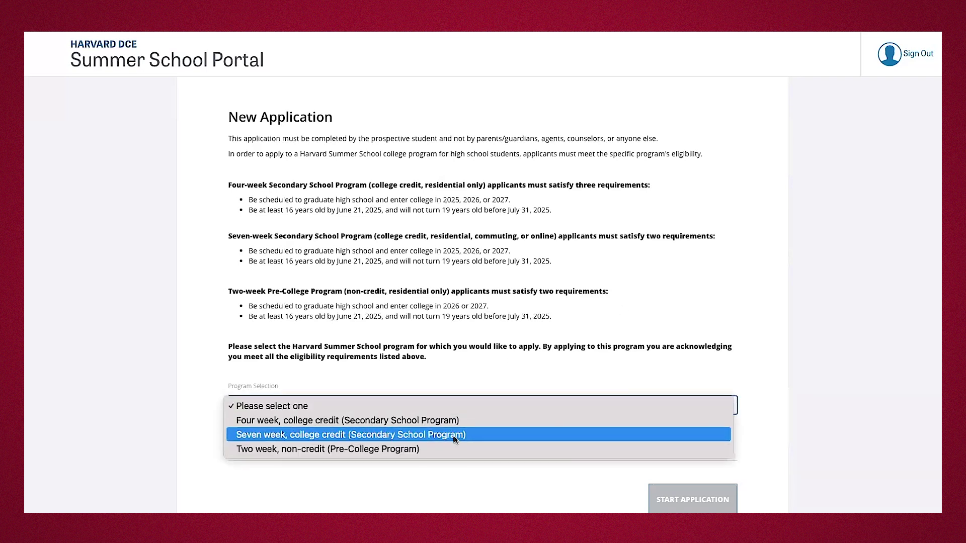
{"action": "left_click", "coordinate": [455, 439]}
{"action": "left_click", "coordinate": [439, 451]}
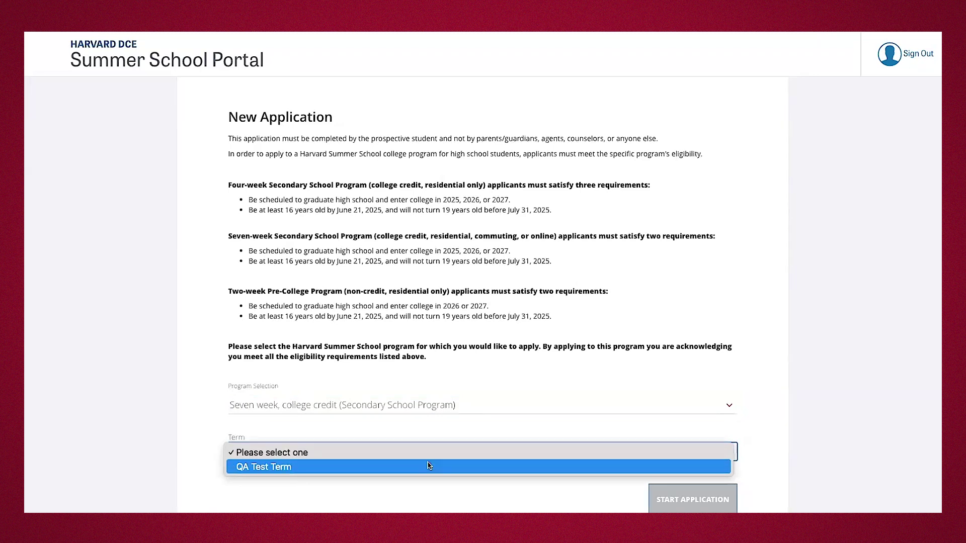
{"action": "left_click", "coordinate": [342, 471]}
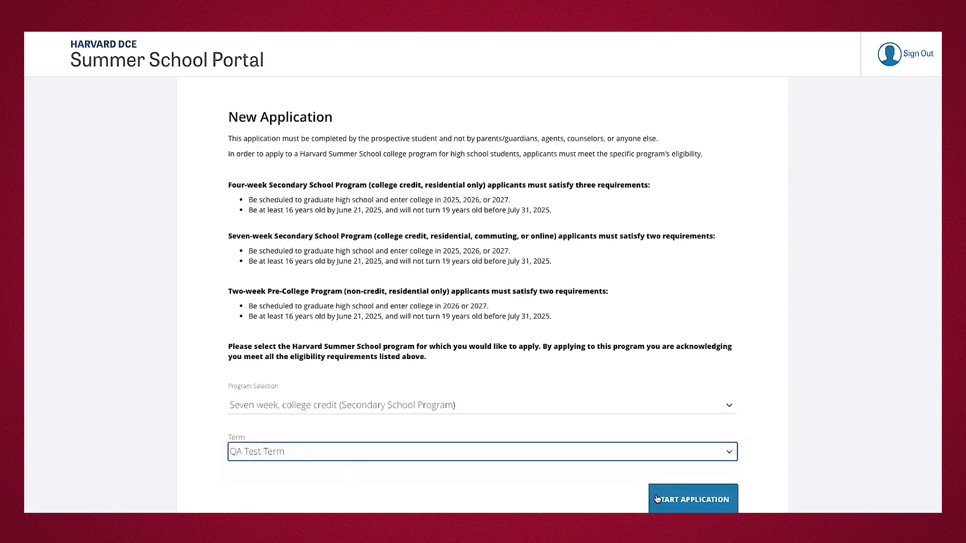
{"action": "left_click", "coordinate": [691, 491]}
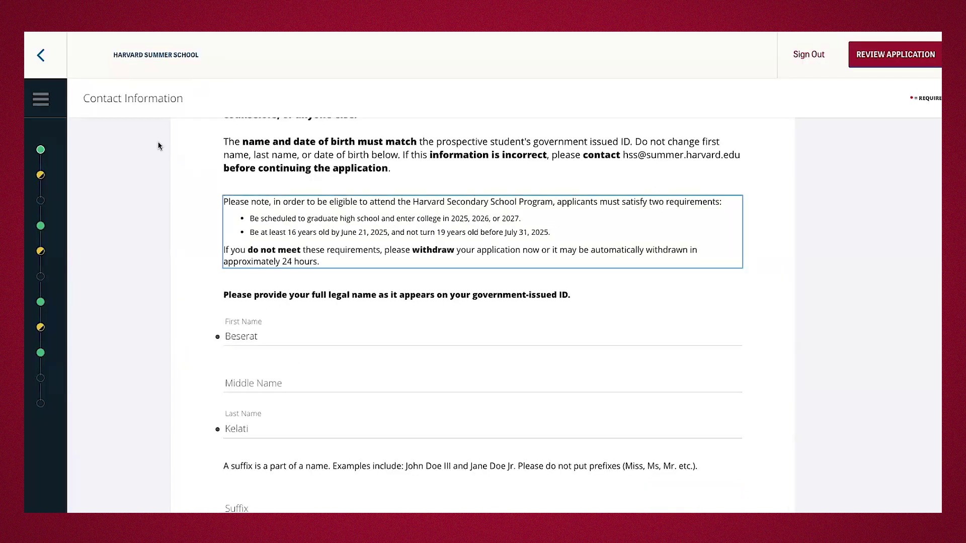
{"action": "left_click", "coordinate": [41, 98]}
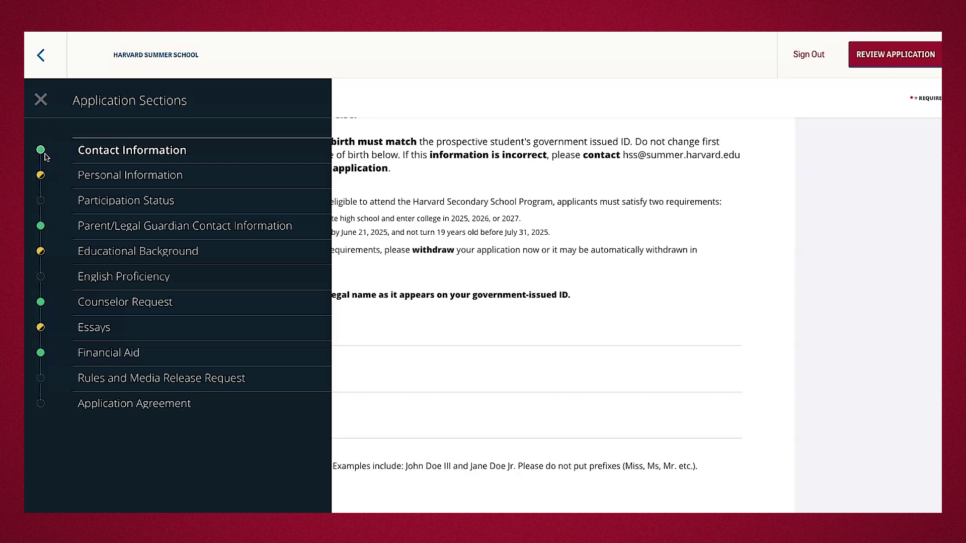
{"action": "left_click", "coordinate": [349, 207]}
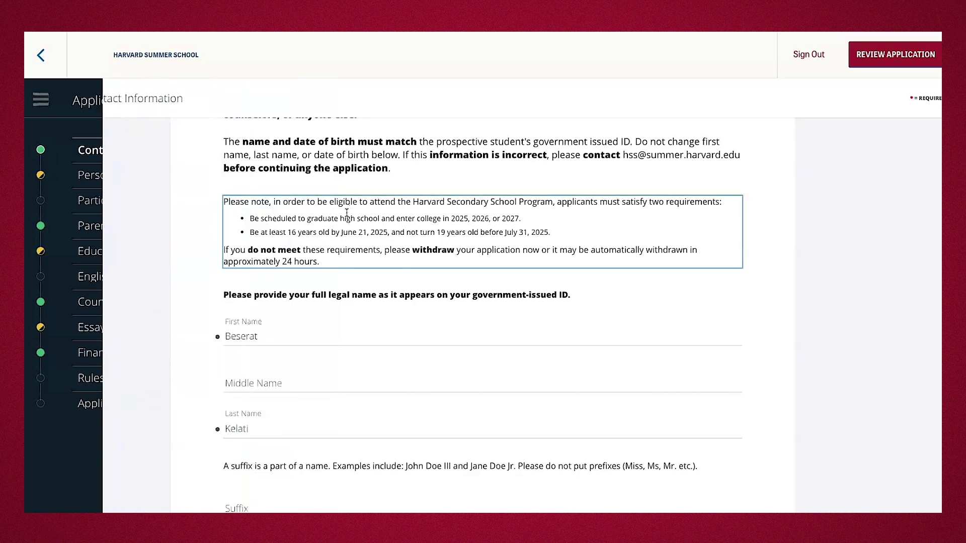
{"action": "scroll", "coordinate": [165, 353], "scroll_direction": "down", "scroll_amount": 1}
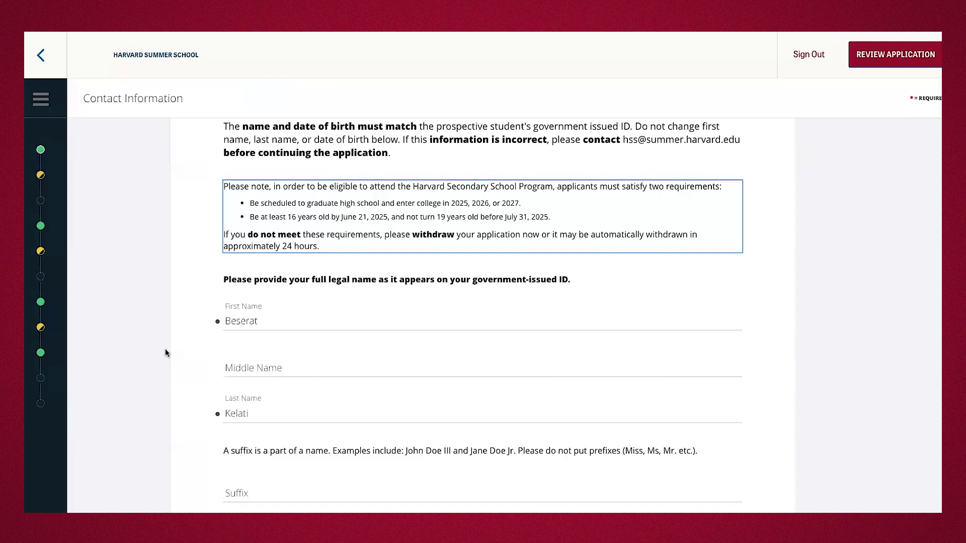
{"action": "scroll", "coordinate": [165, 352], "scroll_direction": "up", "scroll_amount": 2}
{"action": "scroll", "coordinate": [165, 352], "scroll_direction": "up", "scroll_amount": 1}
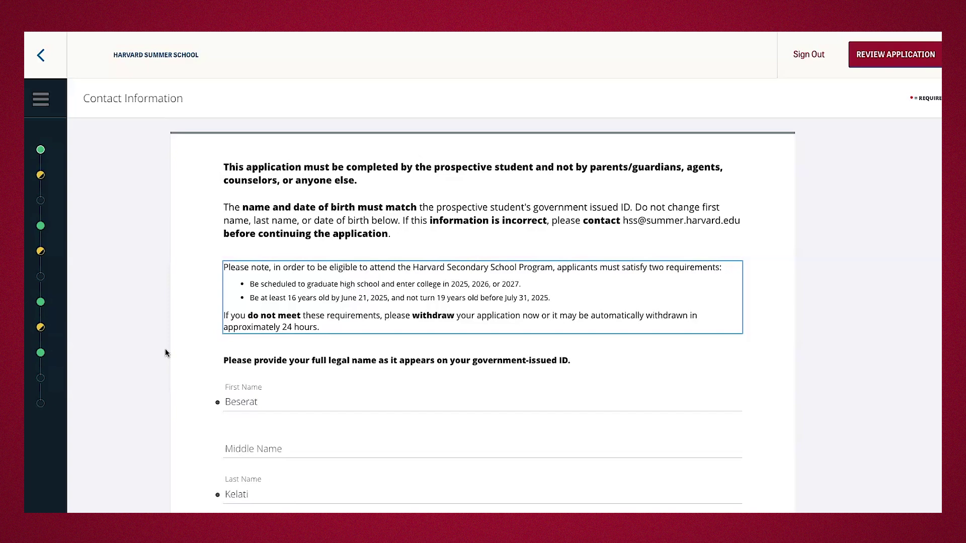
{"action": "scroll", "coordinate": [166, 352], "scroll_direction": "down", "scroll_amount": 2}
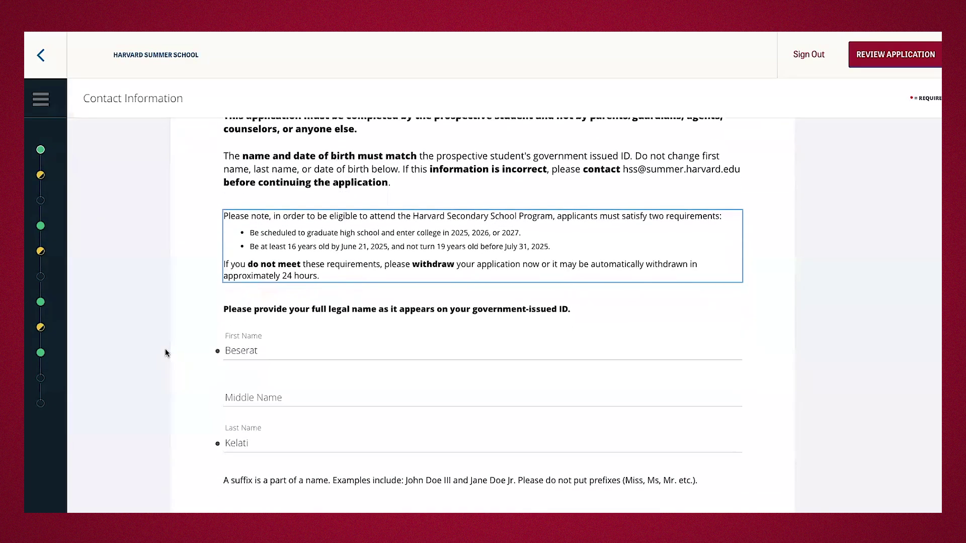
{"action": "scroll", "coordinate": [165, 349], "scroll_direction": "down", "scroll_amount": 3}
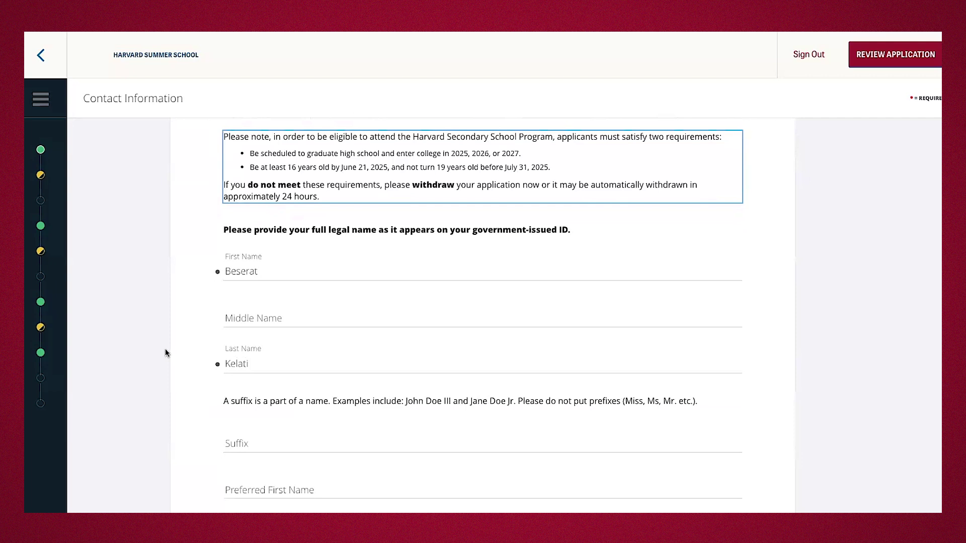
{"action": "scroll", "coordinate": [166, 352], "scroll_direction": "down", "scroll_amount": 5}
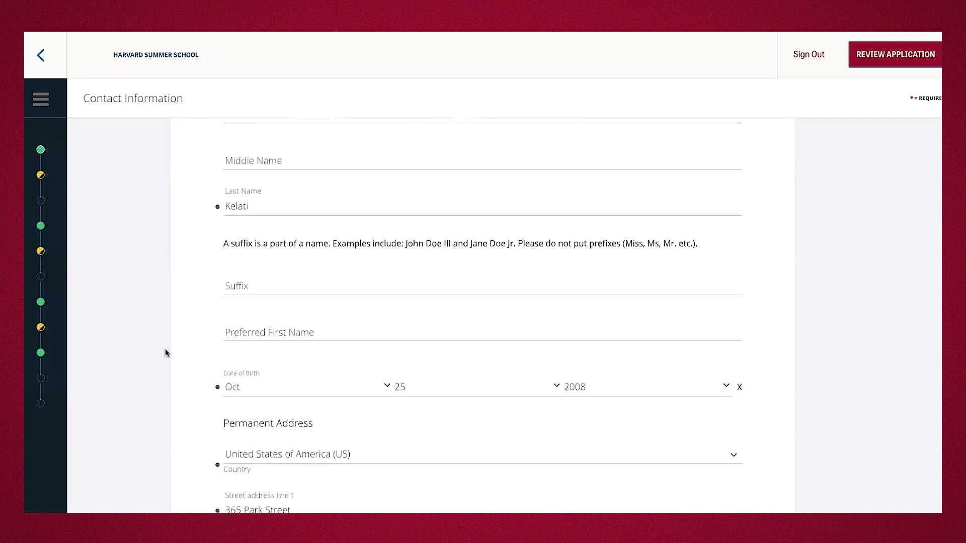
{"action": "scroll", "coordinate": [166, 352], "scroll_direction": "down", "scroll_amount": 4}
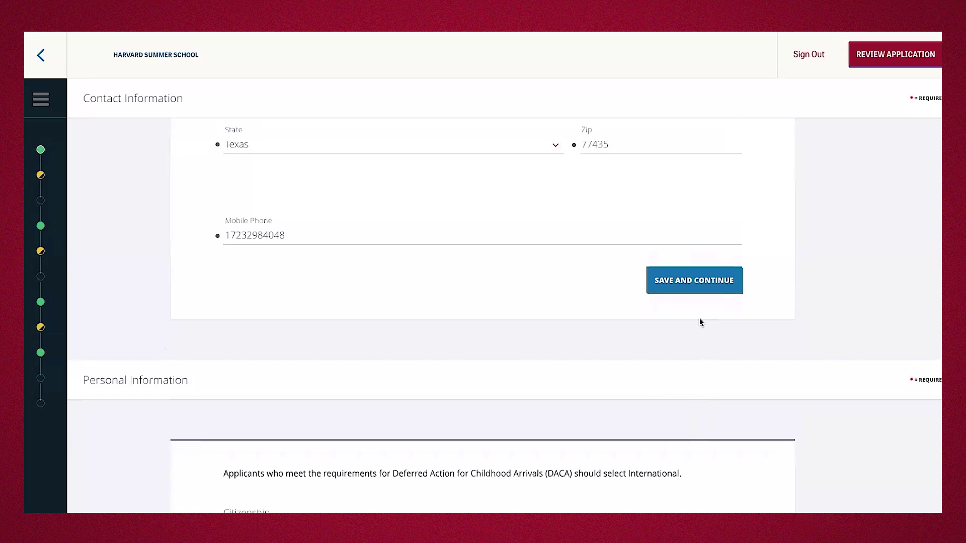
Save the contact details, then set citizenship to US Citizen and keep legal sex Female.
{"action": "left_click", "coordinate": [707, 287]}
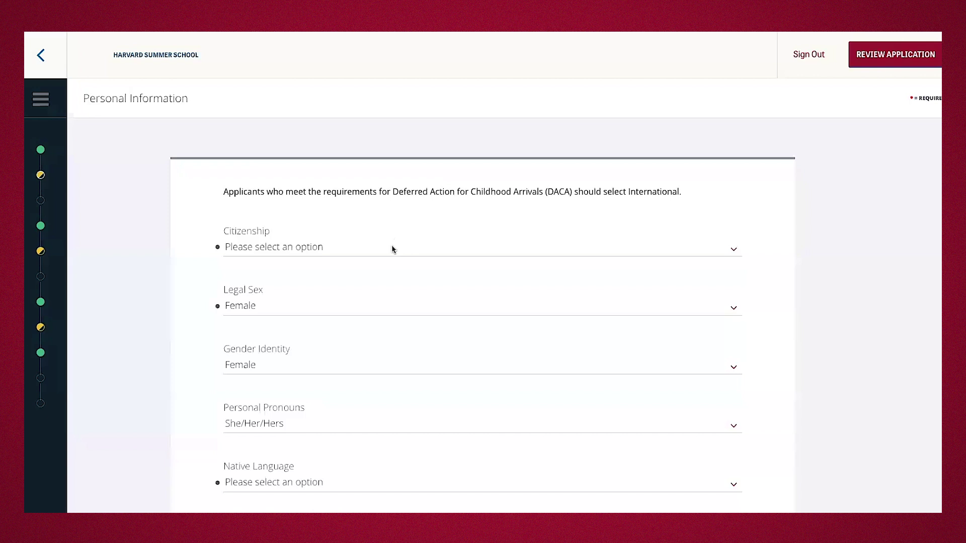
{"action": "left_click", "coordinate": [381, 253]}
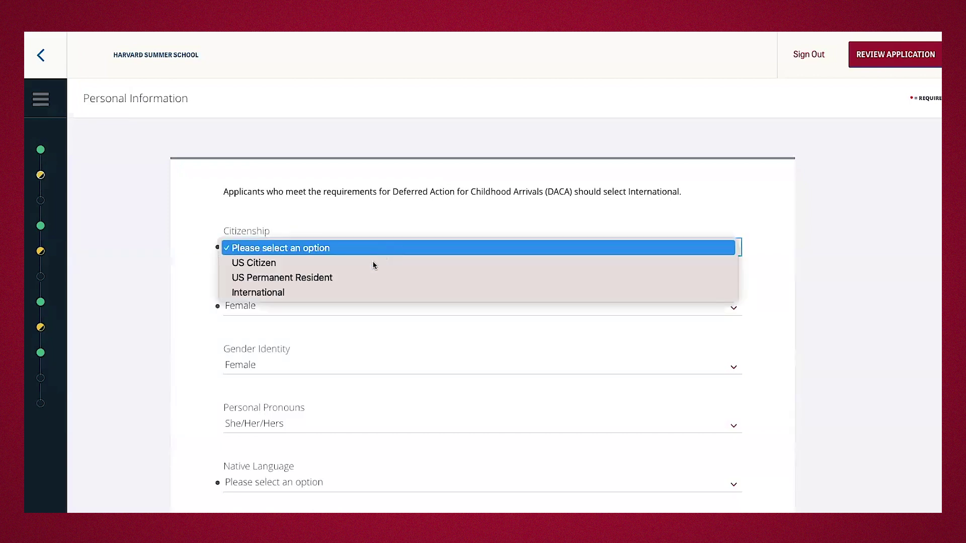
{"action": "left_click", "coordinate": [354, 292]}
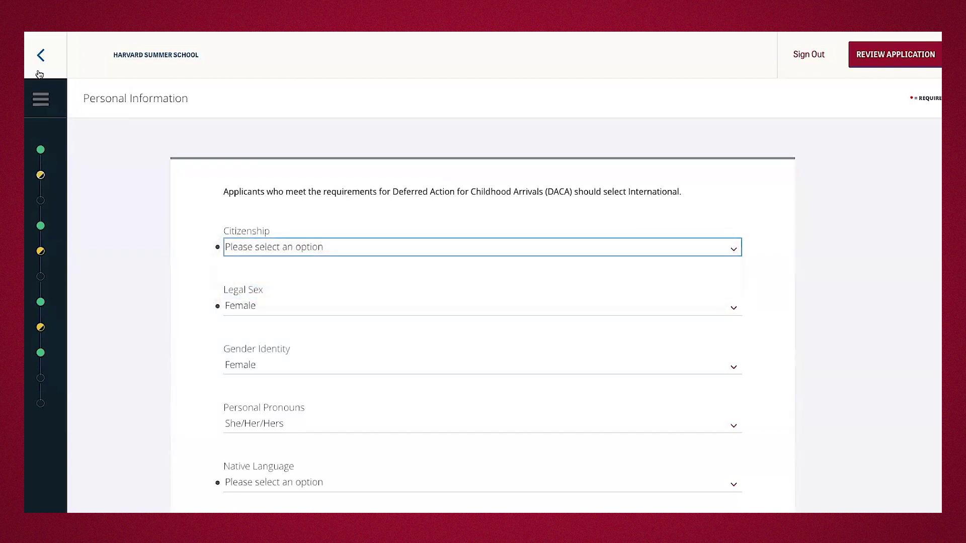
{"action": "left_click", "coordinate": [41, 100]}
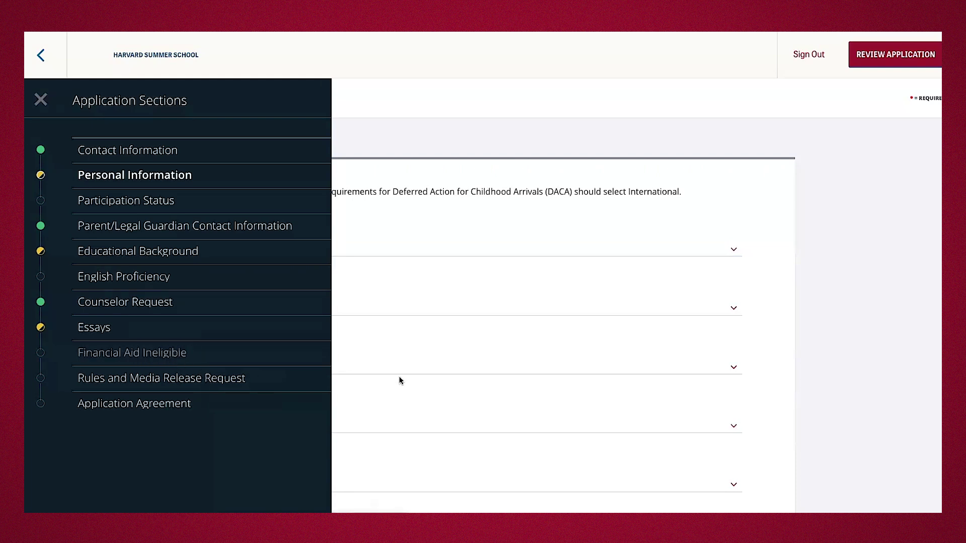
{"action": "left_click", "coordinate": [548, 292]}
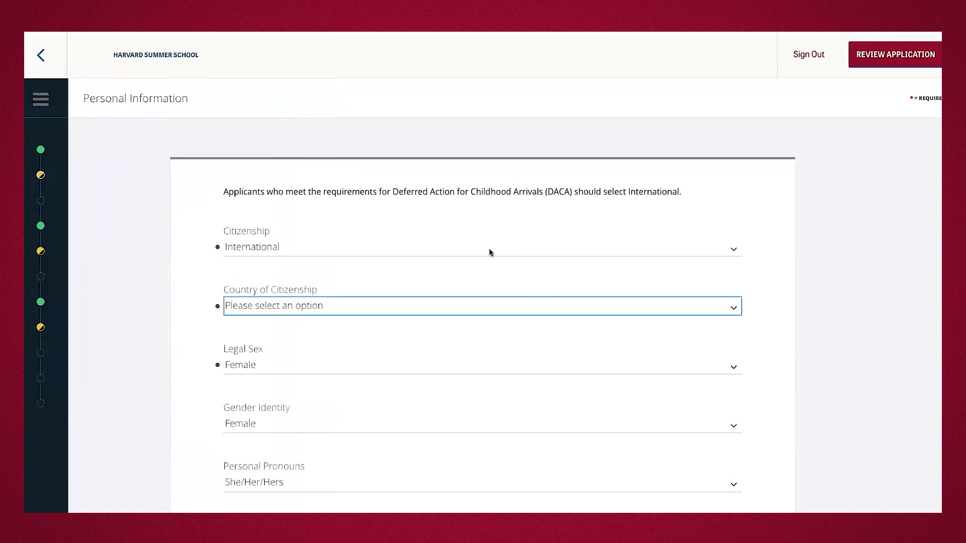
{"action": "left_click", "coordinate": [287, 245]}
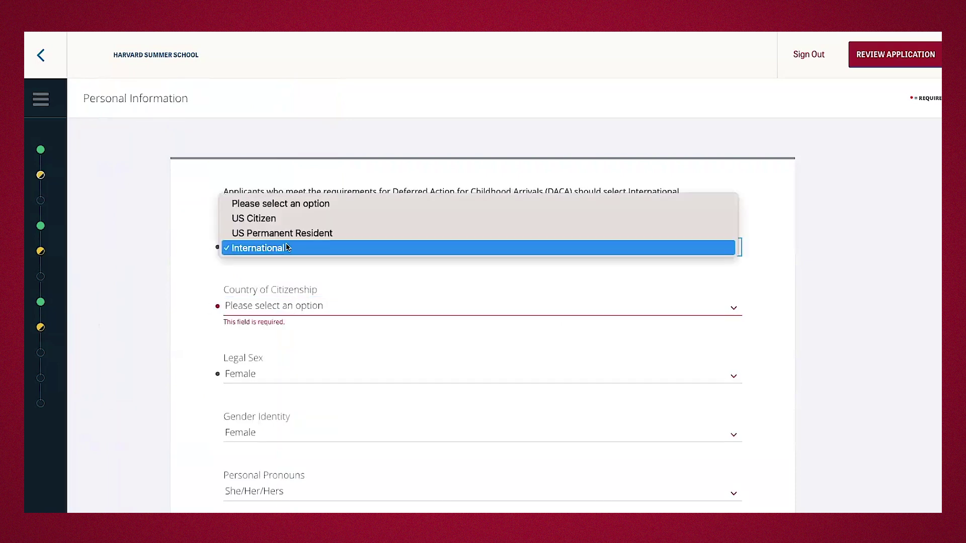
{"action": "left_click", "coordinate": [308, 217]}
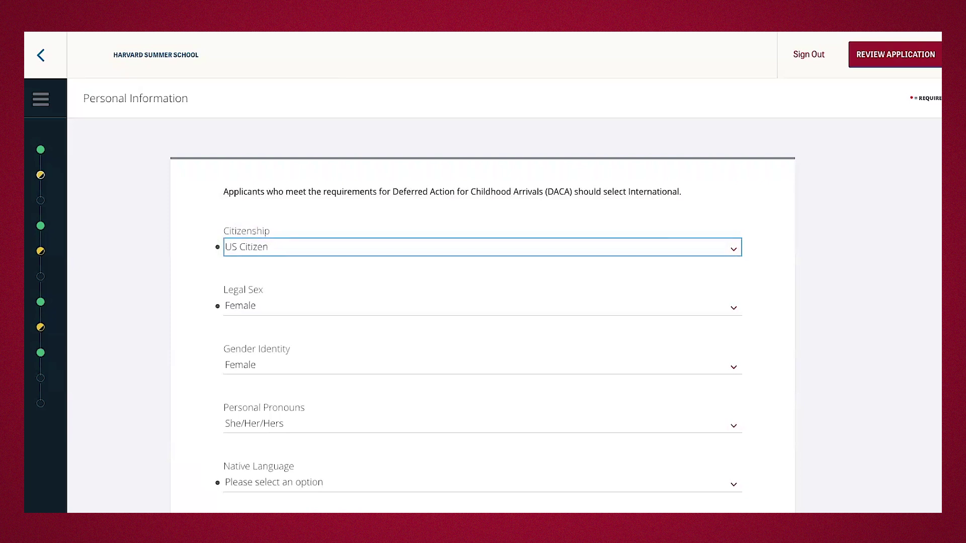
{"action": "left_click", "coordinate": [315, 307]}
{"action": "left_click", "coordinate": [316, 308]}
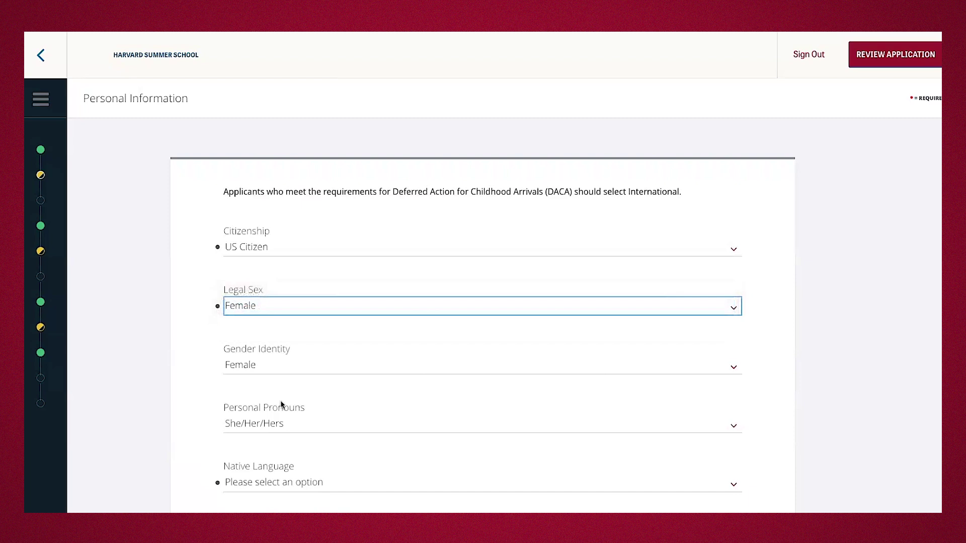
Select Tigrinya from the Native Language list.
{"action": "scroll", "coordinate": [281, 404], "scroll_direction": "down", "scroll_amount": 1}
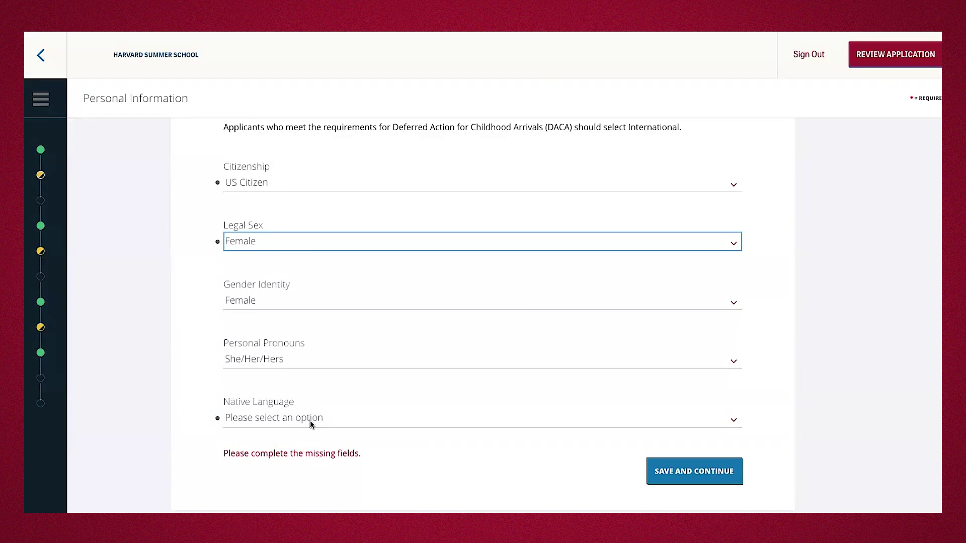
{"action": "left_click", "coordinate": [310, 421]}
{"action": "left_click", "coordinate": [292, 403]}
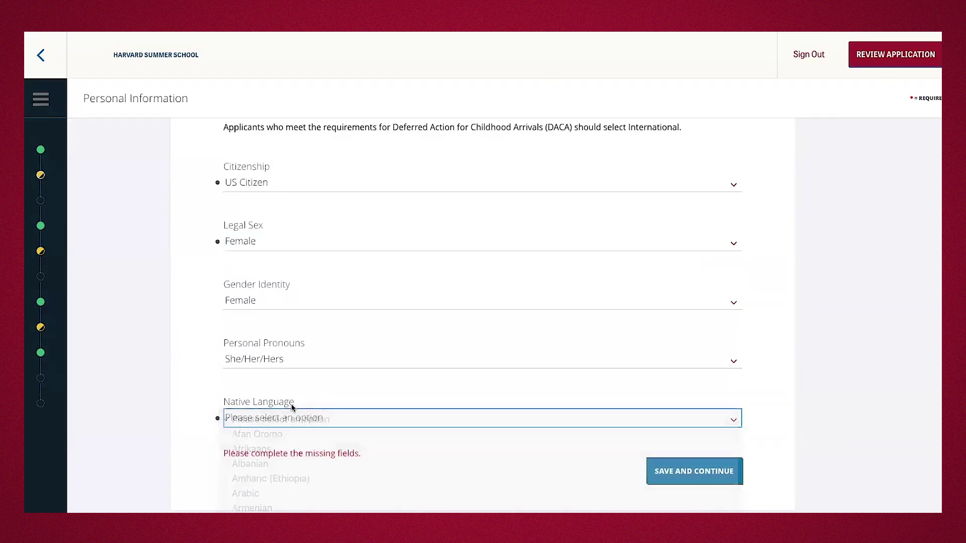
{"action": "left_click", "coordinate": [285, 417]}
{"action": "scroll", "coordinate": [285, 418], "scroll_direction": "down", "scroll_amount": 10}
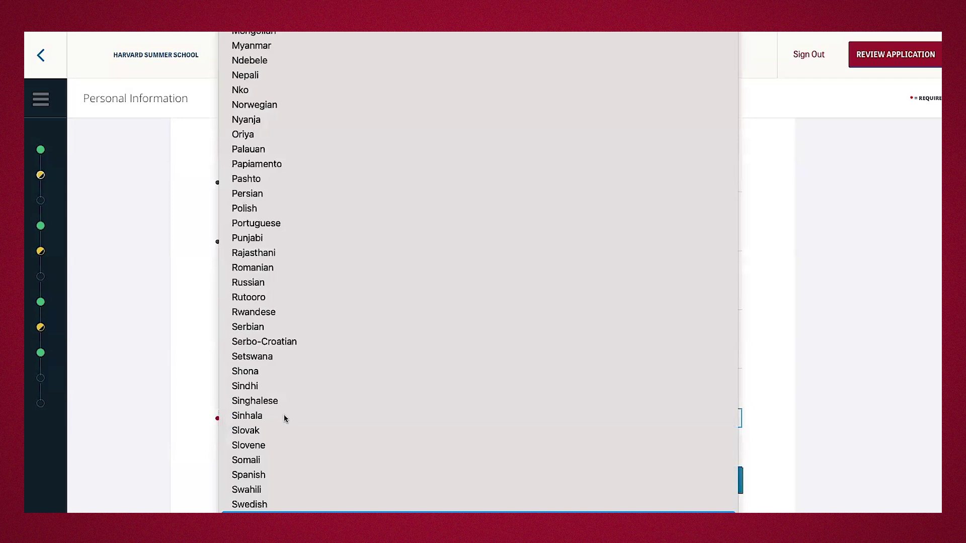
{"action": "scroll", "coordinate": [284, 418], "scroll_direction": "up", "scroll_amount": 9}
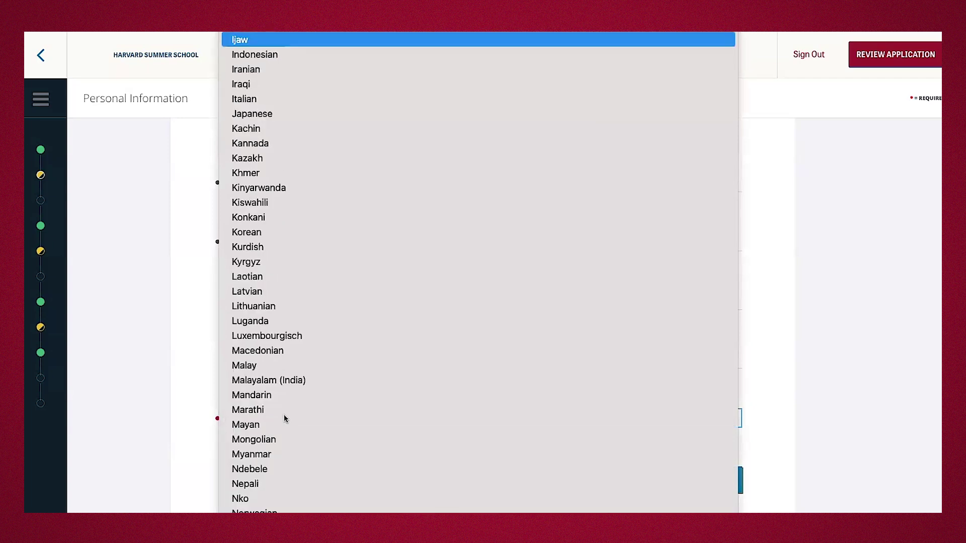
{"action": "scroll", "coordinate": [284, 433], "scroll_direction": "down", "scroll_amount": 10}
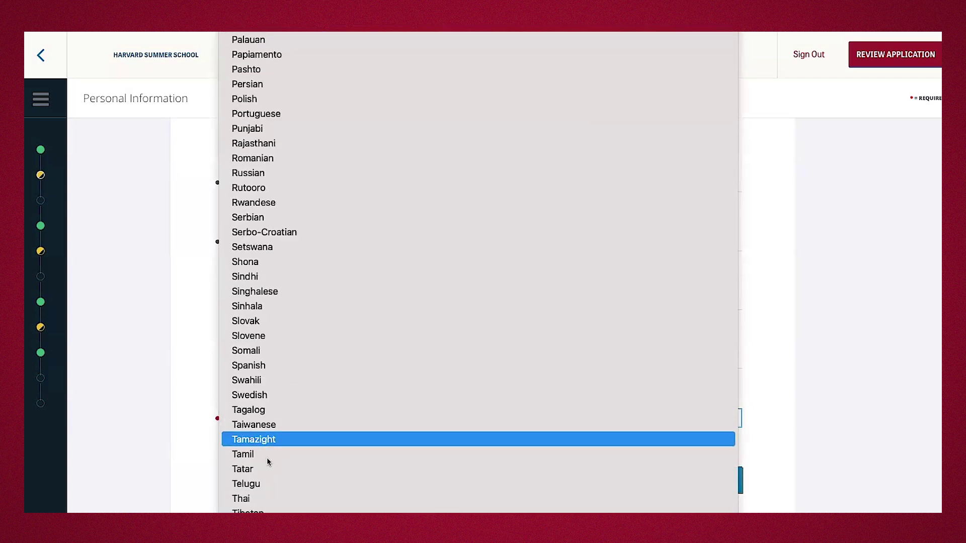
{"action": "scroll", "coordinate": [271, 490], "scroll_direction": "down", "scroll_amount": 2}
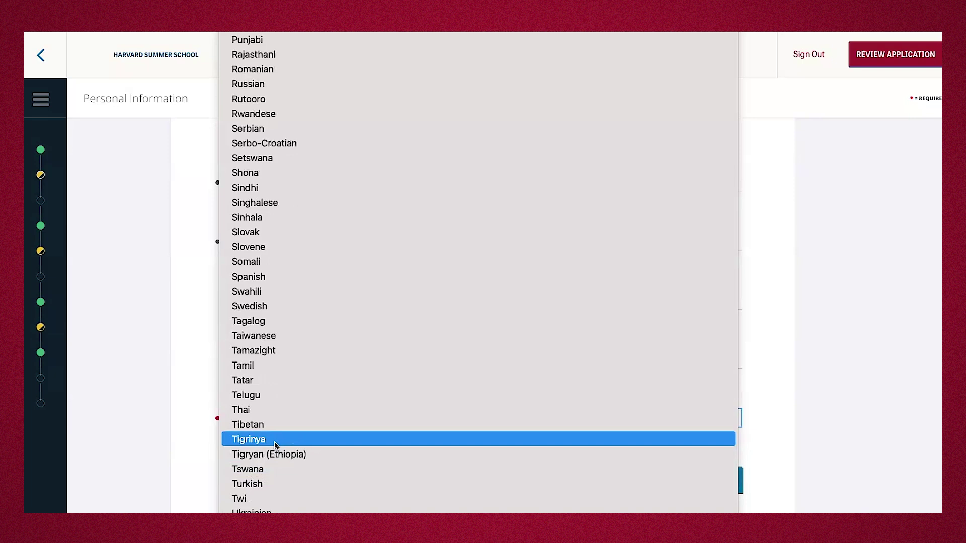
{"action": "left_click", "coordinate": [275, 439]}
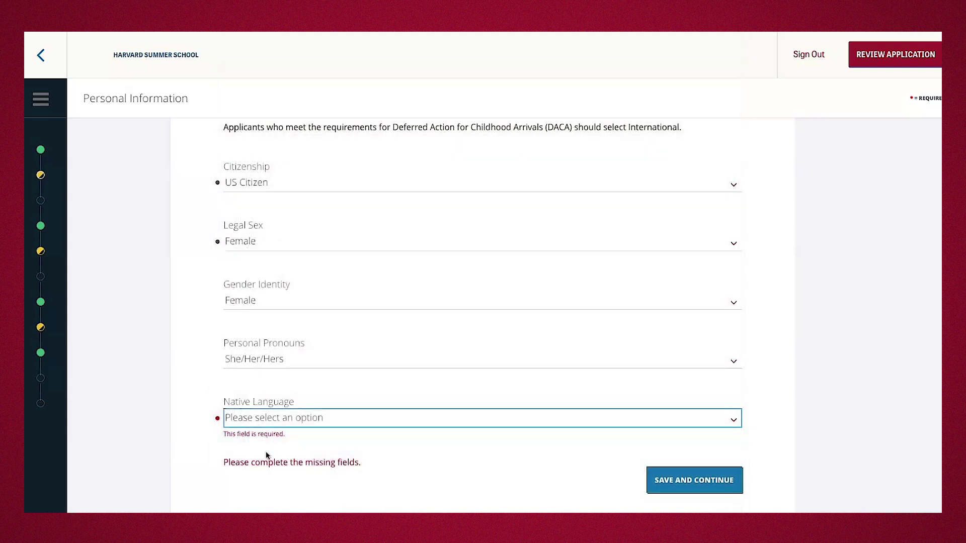
Review the sections list, then save the personal information and continue to Participation Status.
{"action": "left_click", "coordinate": [42, 101]}
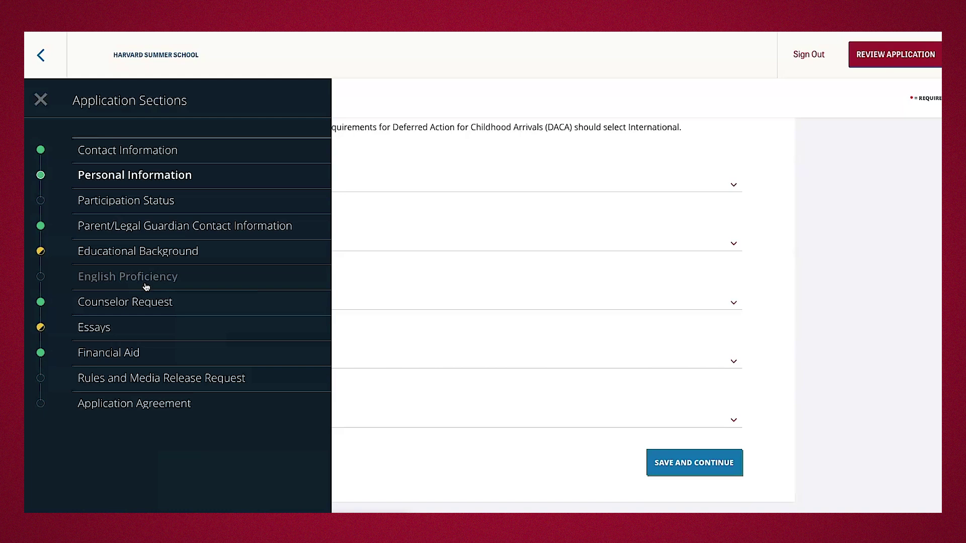
{"action": "left_click", "coordinate": [572, 388]}
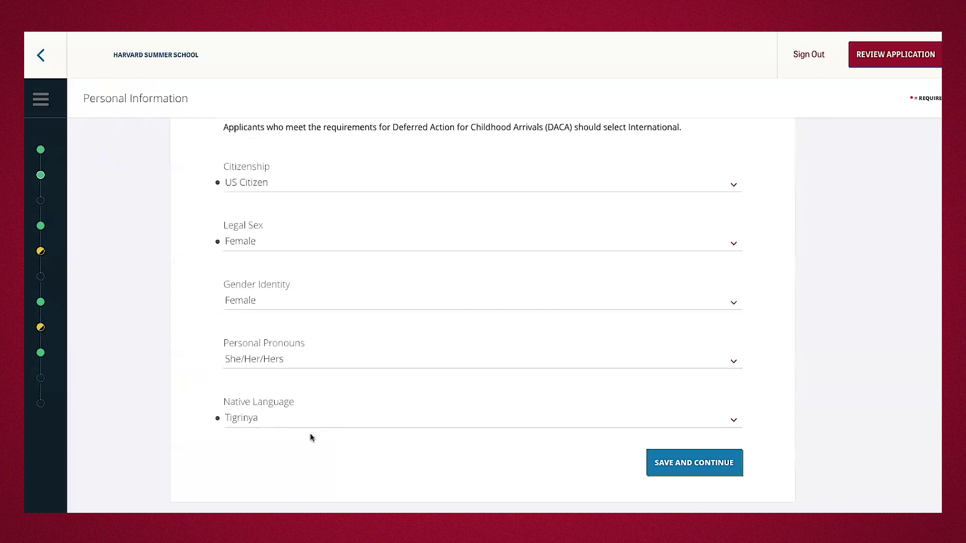
{"action": "left_click", "coordinate": [709, 469]}
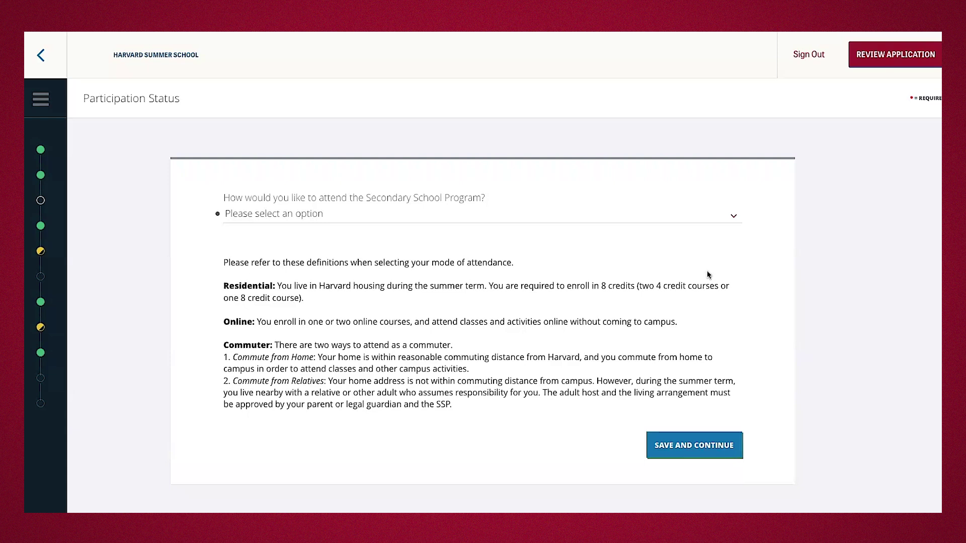
Open the Secondary School Program attendance mode dropdown to review the options.
{"action": "left_click", "coordinate": [534, 214]}
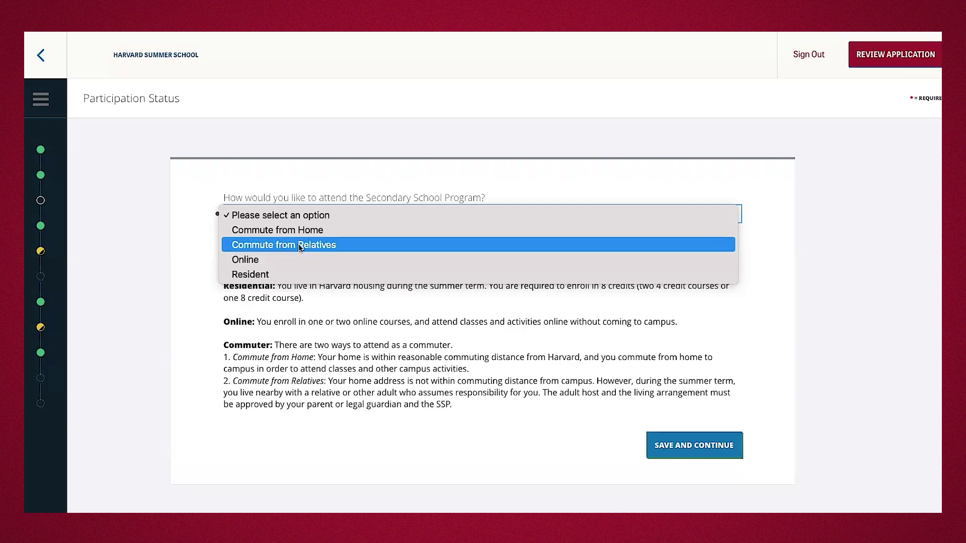
Try Commute from Relatives, then settle on Resident attendance and save the participation status.
{"action": "left_click", "coordinate": [303, 245]}
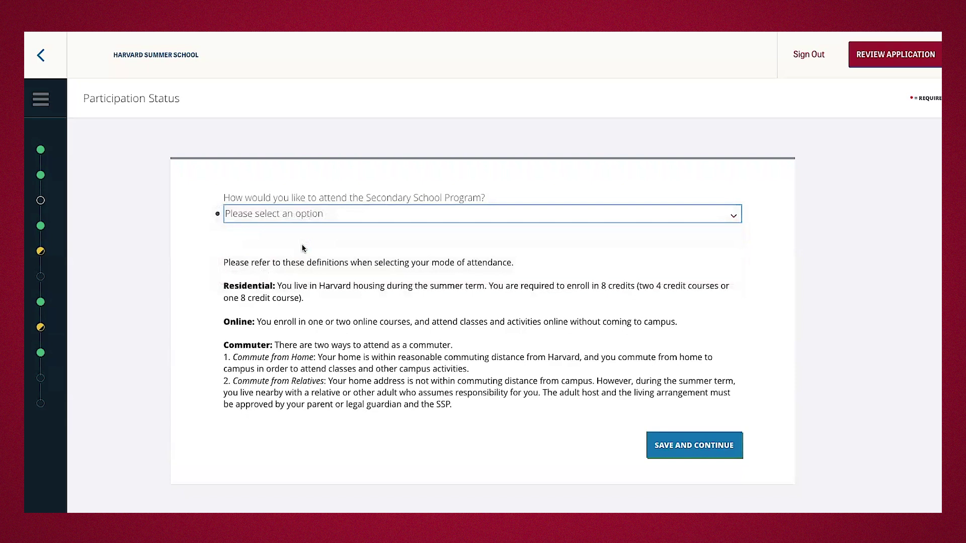
{"action": "left_click", "coordinate": [48, 105]}
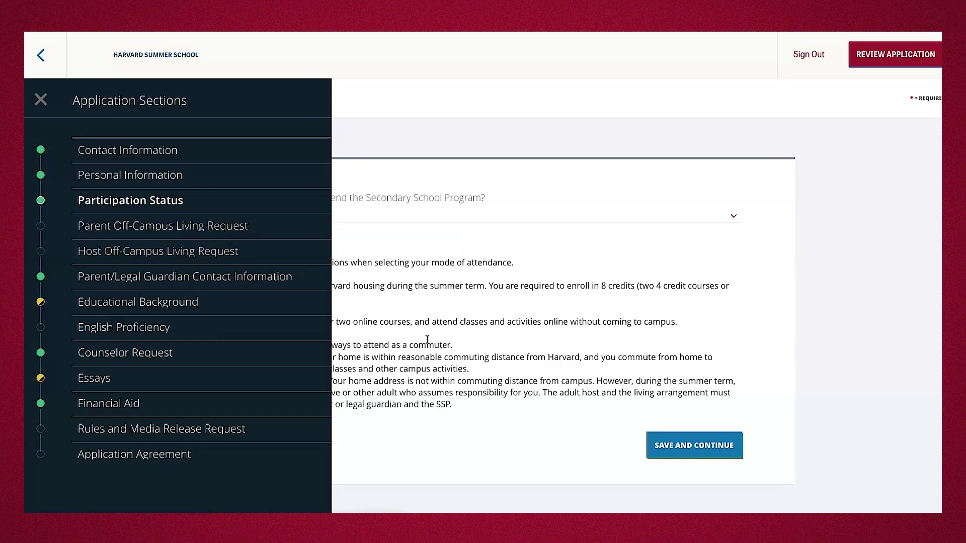
{"action": "left_click", "coordinate": [401, 331]}
{"action": "scroll", "coordinate": [425, 345], "scroll_direction": "down", "scroll_amount": 5}
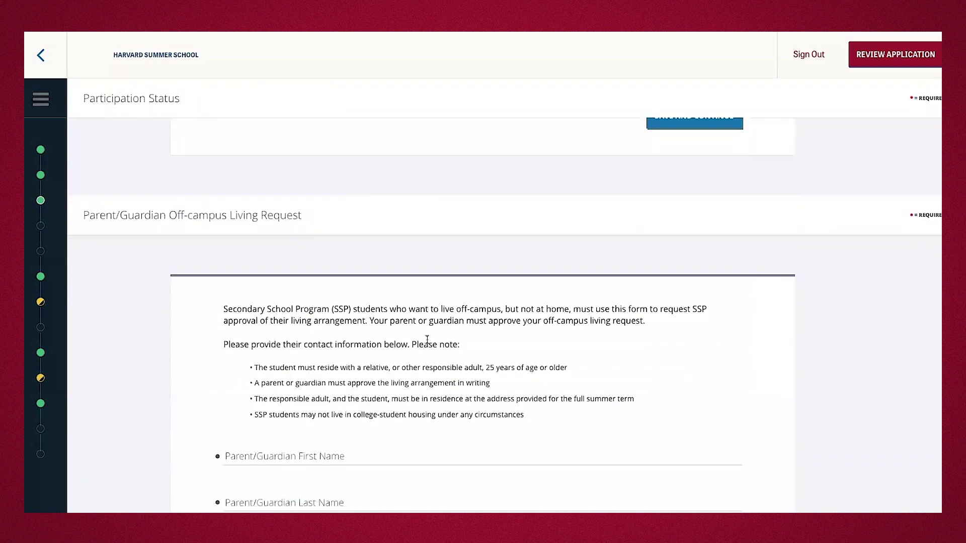
{"action": "scroll", "coordinate": [276, 274], "scroll_direction": "up", "scroll_amount": 3}
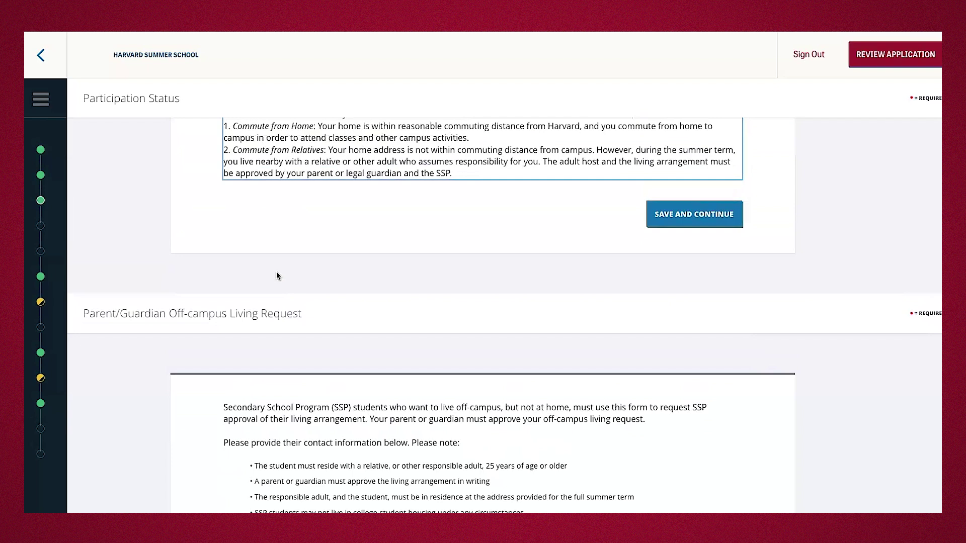
{"action": "scroll", "coordinate": [277, 276], "scroll_direction": "up", "scroll_amount": 2}
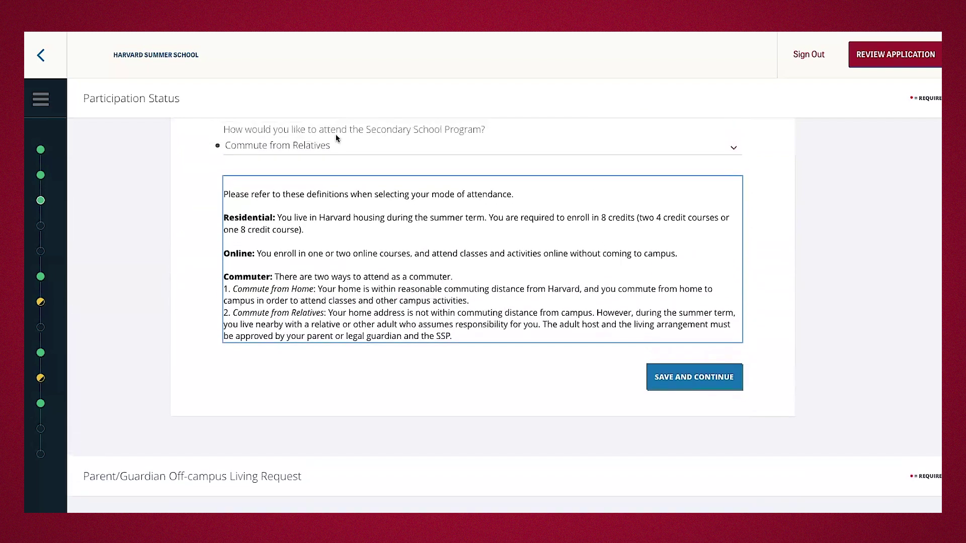
{"action": "scroll", "coordinate": [310, 159], "scroll_direction": "up", "scroll_amount": 1}
{"action": "left_click", "coordinate": [304, 176]}
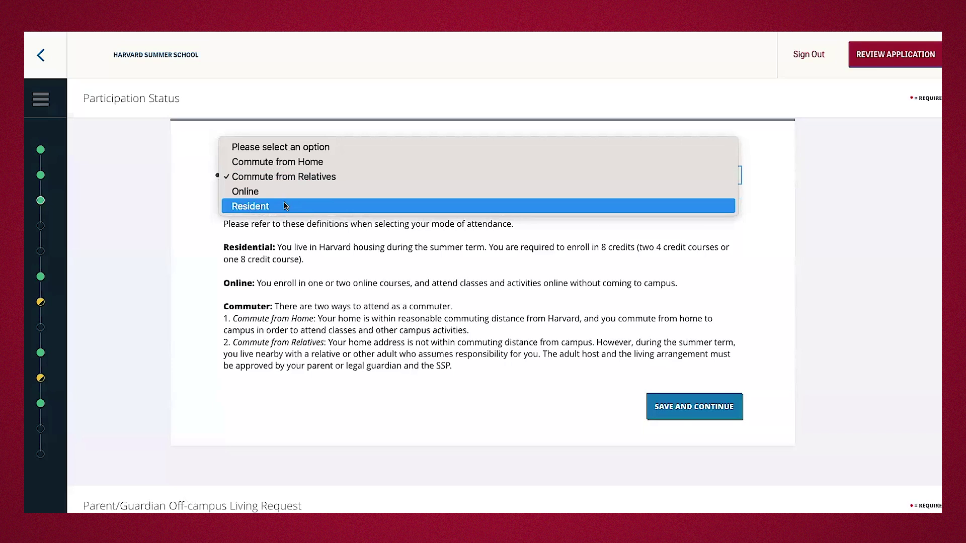
{"action": "left_click", "coordinate": [264, 207]}
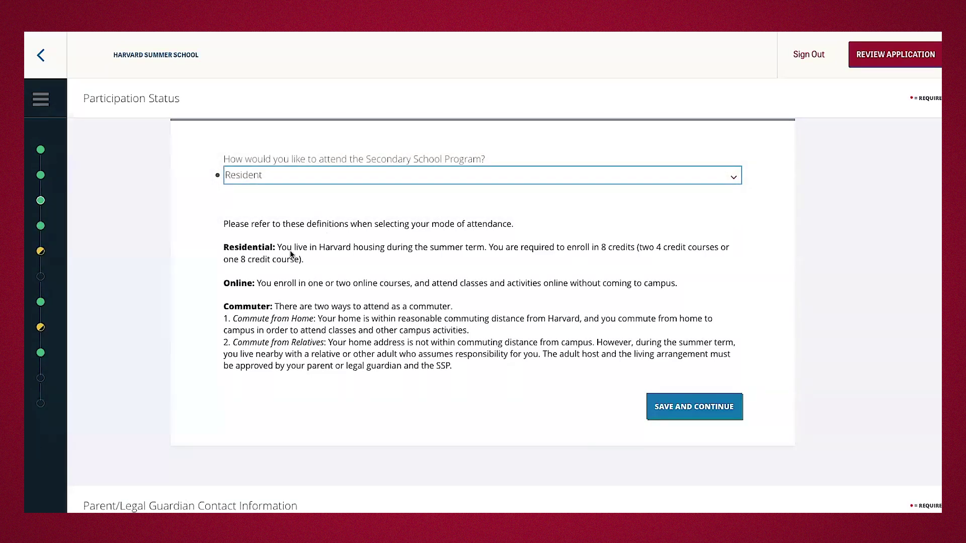
{"action": "left_click", "coordinate": [658, 408]}
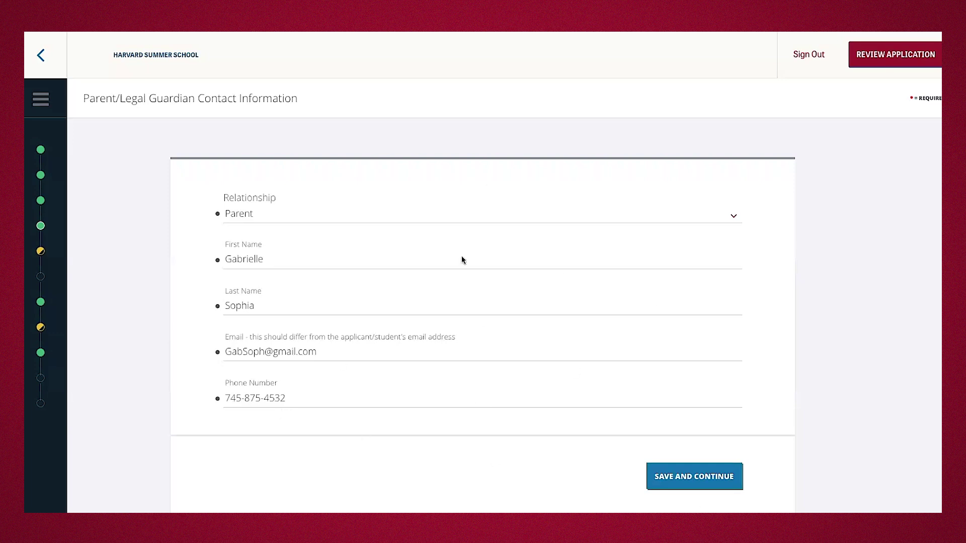
Save the prefilled parent/guardian contact details with relationship Parent and continue.
{"action": "left_click", "coordinate": [688, 480]}
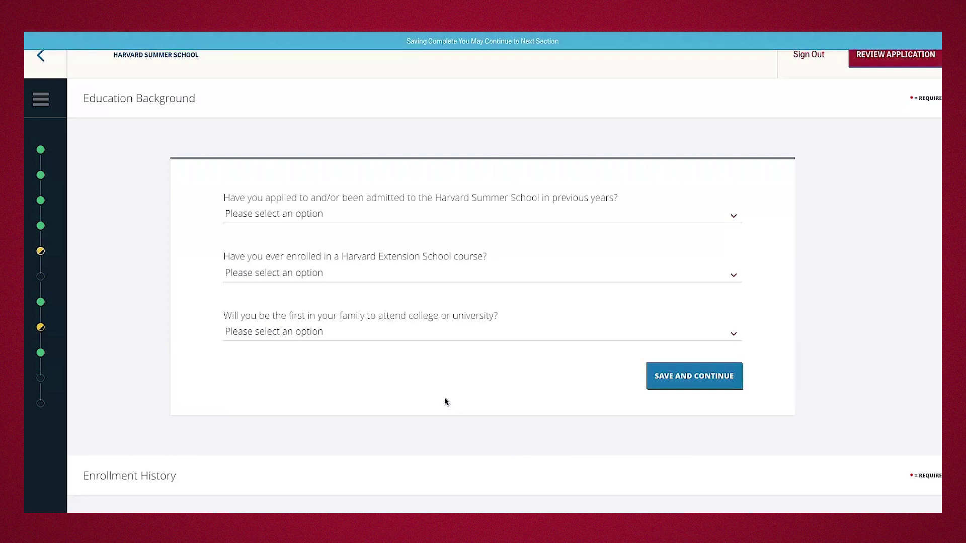
Answer No to prior application, No to Extension School, Yes to first in family, and save.
{"action": "left_click", "coordinate": [454, 211]}
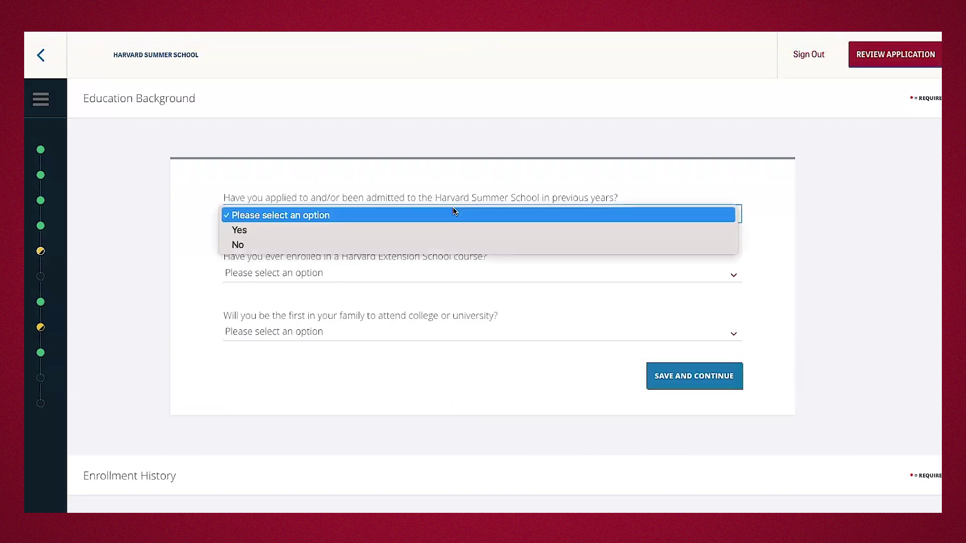
{"action": "left_click", "coordinate": [437, 230]}
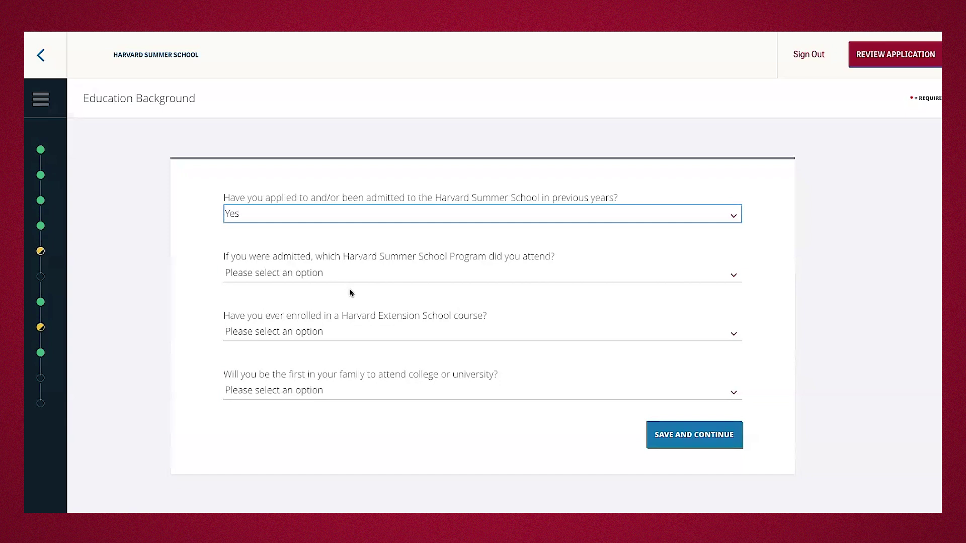
{"action": "left_click", "coordinate": [376, 216]}
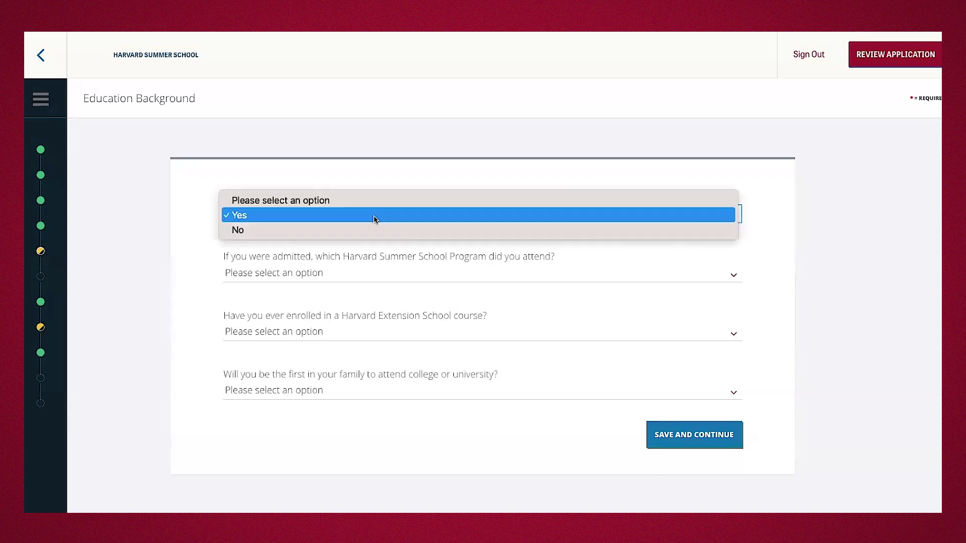
{"action": "key", "text": "Escape"}
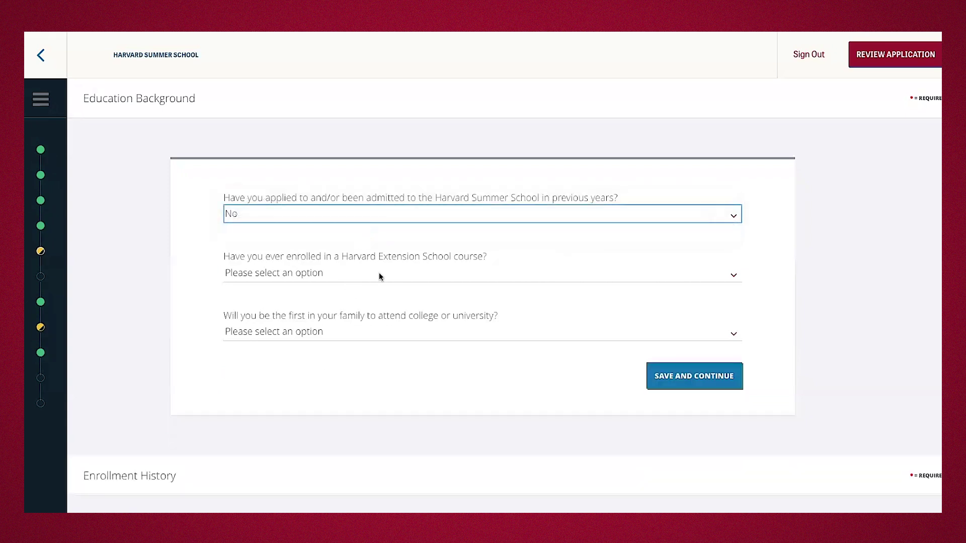
{"action": "left_click", "coordinate": [375, 271]}
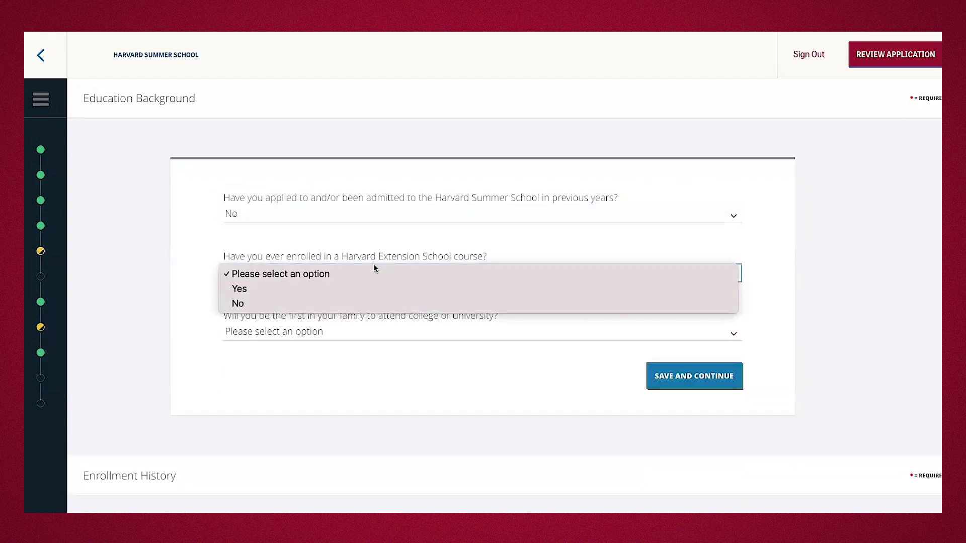
{"action": "left_click", "coordinate": [346, 303]}
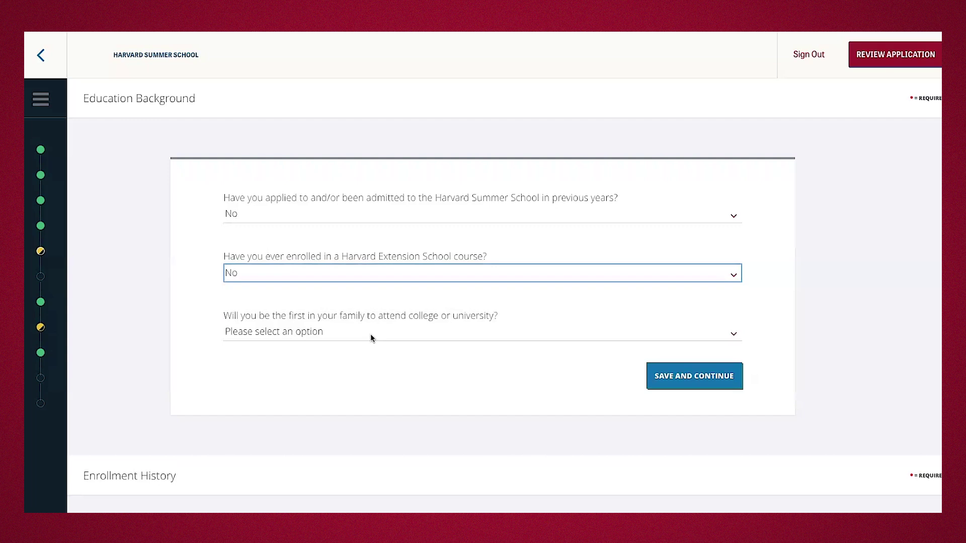
{"action": "left_click", "coordinate": [369, 331]}
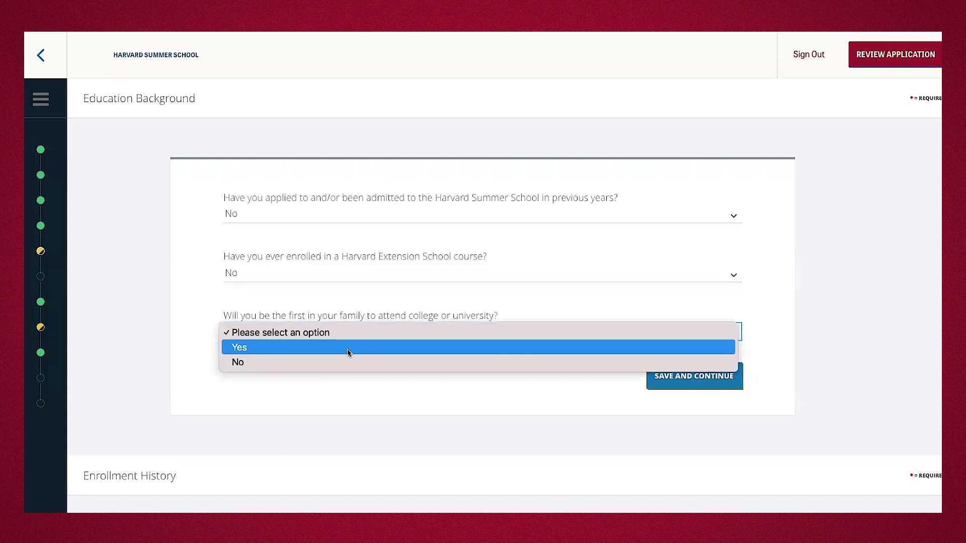
{"action": "left_click", "coordinate": [348, 353]}
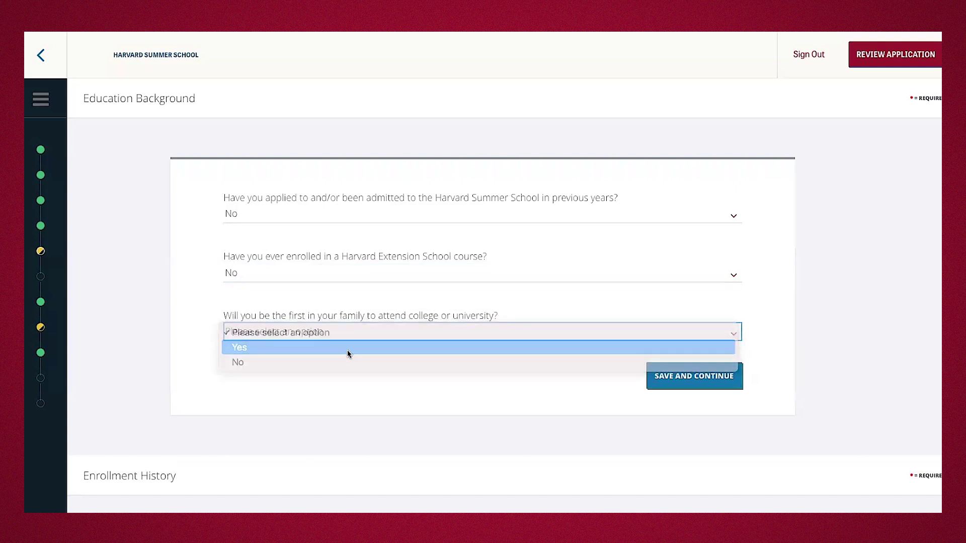
{"action": "left_click", "coordinate": [680, 384]}
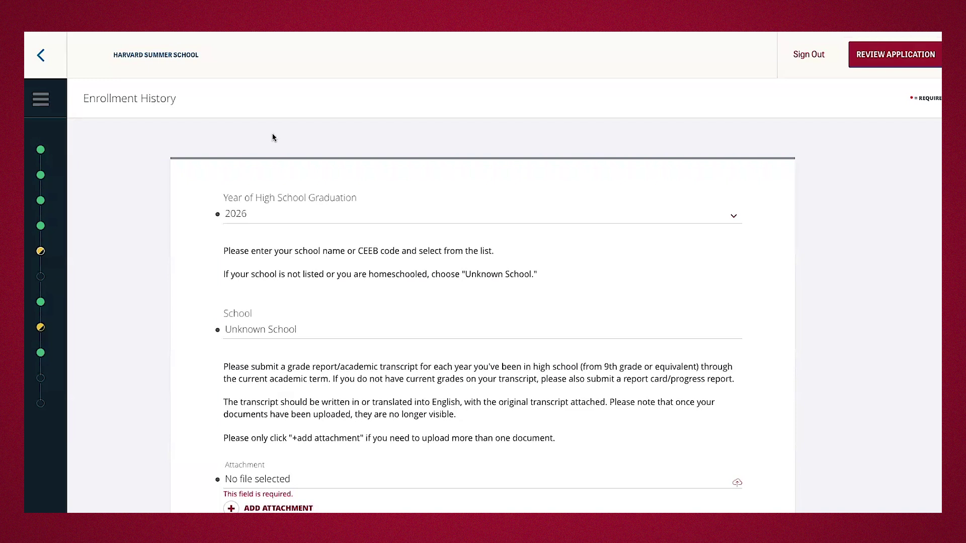
Enter graduation year 2026 and Unknown School, attach the transcript, and save Enrollment History.
{"action": "left_click", "coordinate": [251, 214]}
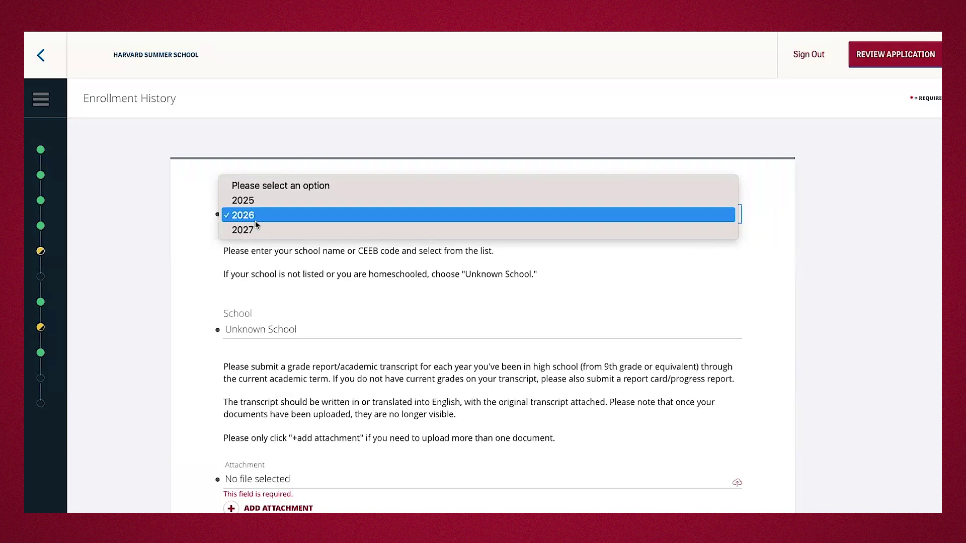
{"action": "left_click", "coordinate": [259, 335]}
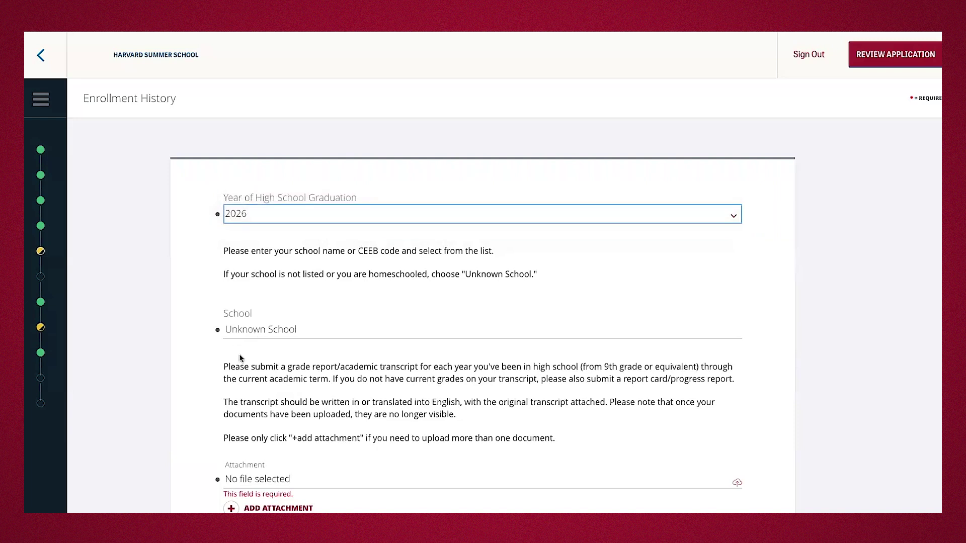
{"action": "left_click", "coordinate": [257, 332]}
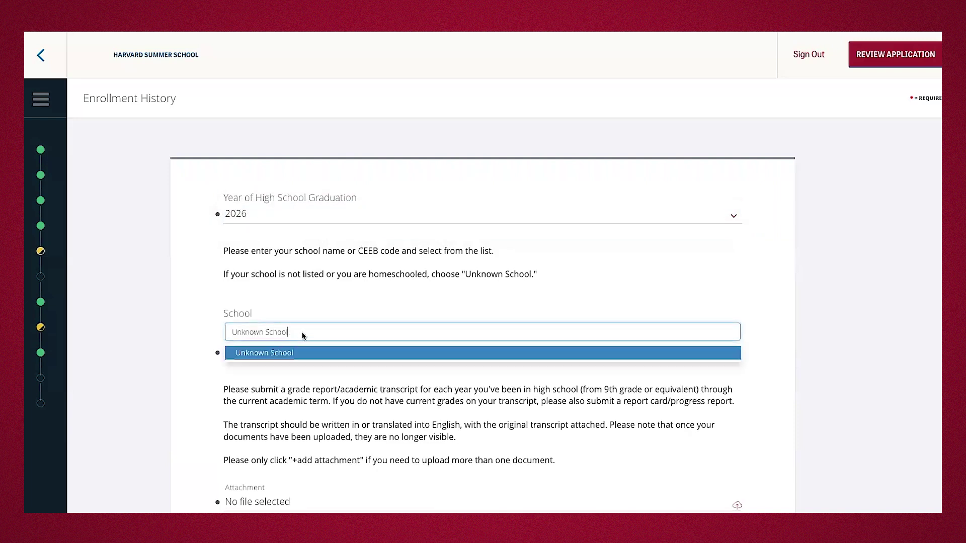
{"action": "left_click", "coordinate": [279, 353]}
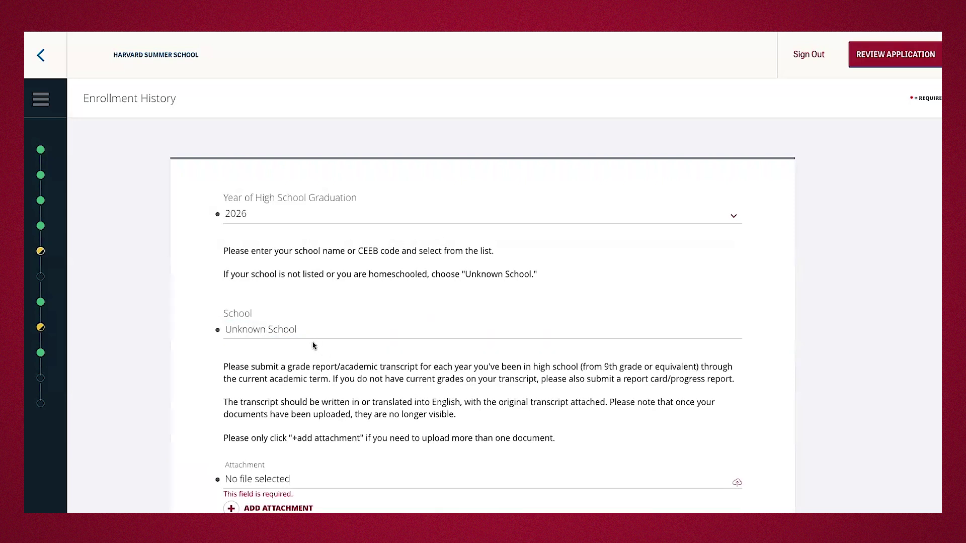
{"action": "scroll", "coordinate": [312, 346], "scroll_direction": "down", "scroll_amount": 3}
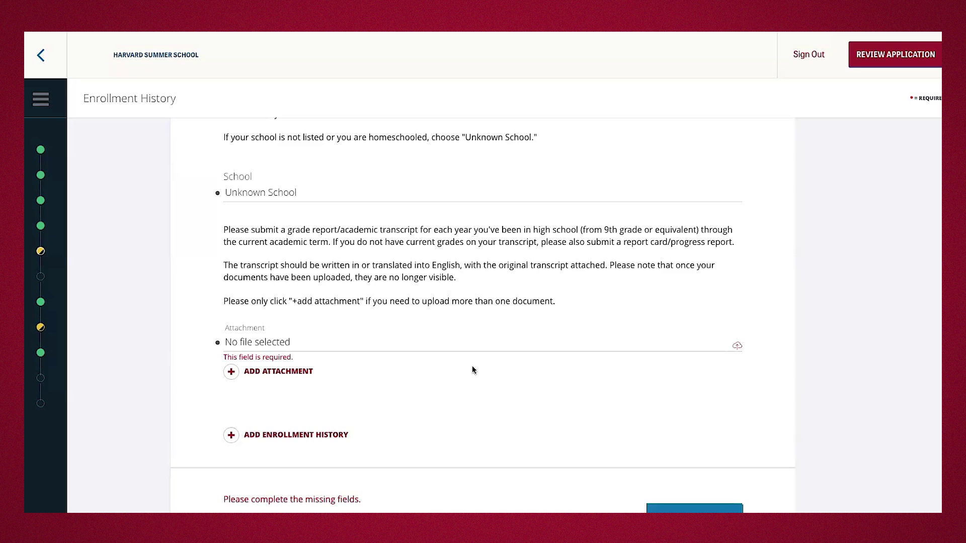
{"action": "left_click", "coordinate": [735, 346]}
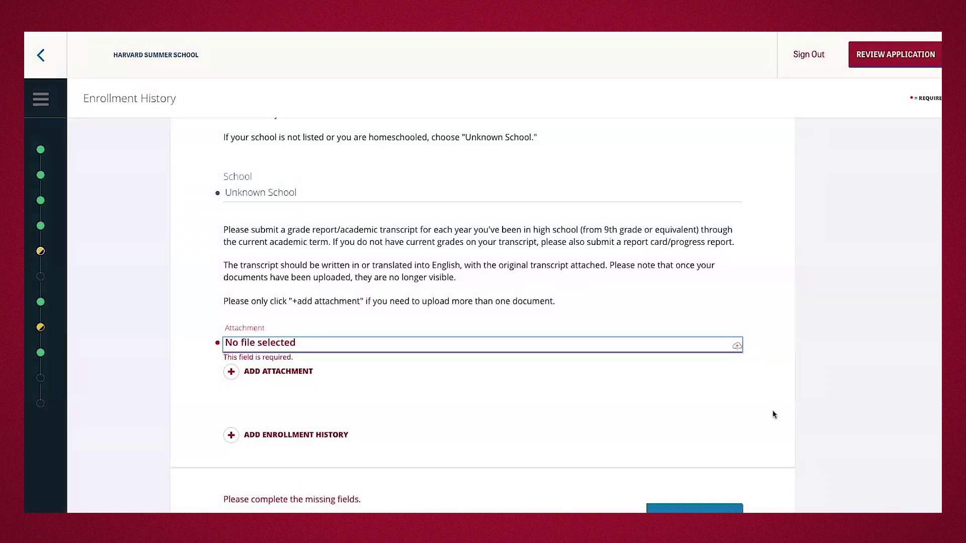
{"action": "scroll", "coordinate": [584, 422], "scroll_direction": "down", "scroll_amount": 2}
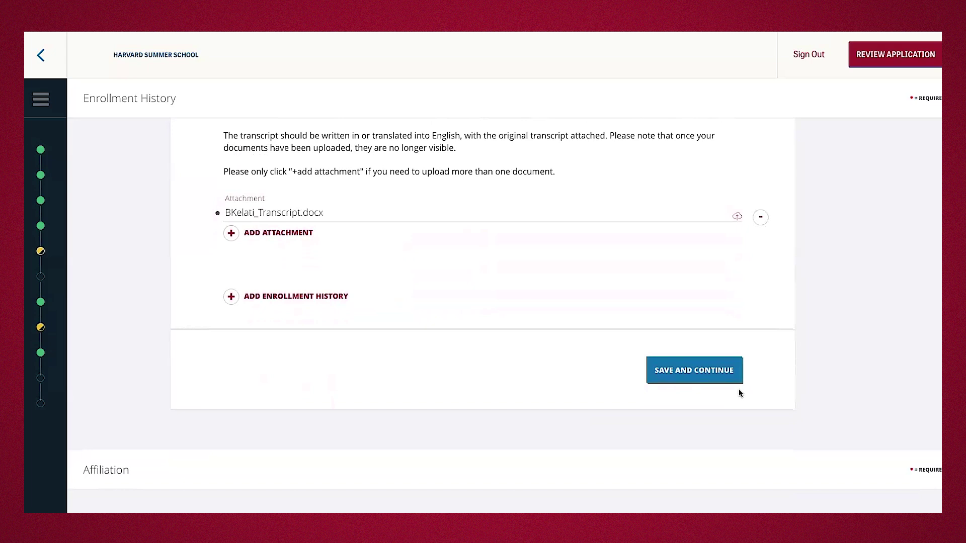
{"action": "left_click", "coordinate": [694, 369]}
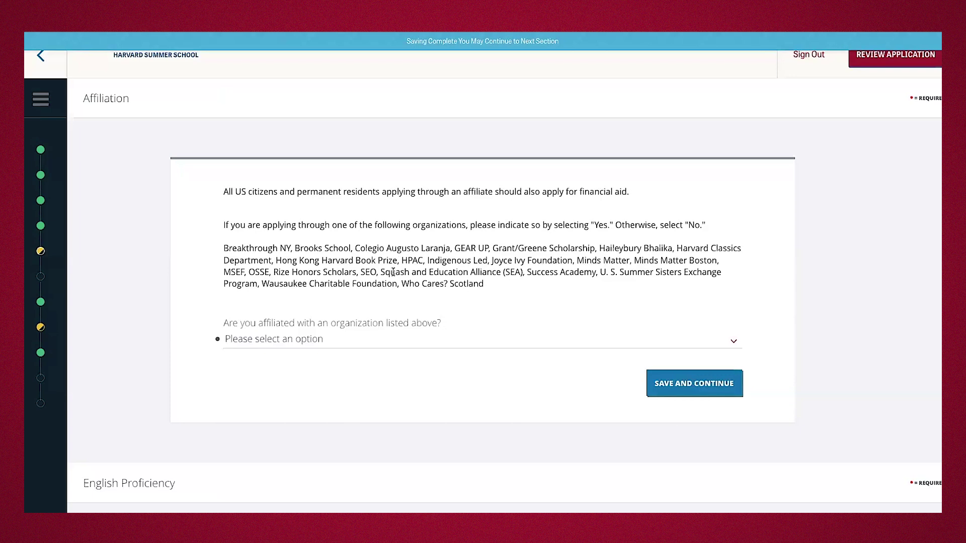
Answer No to the listed-organization affiliation question, after briefly trying Yes, and save Affiliation.
{"action": "left_click", "coordinate": [409, 339]}
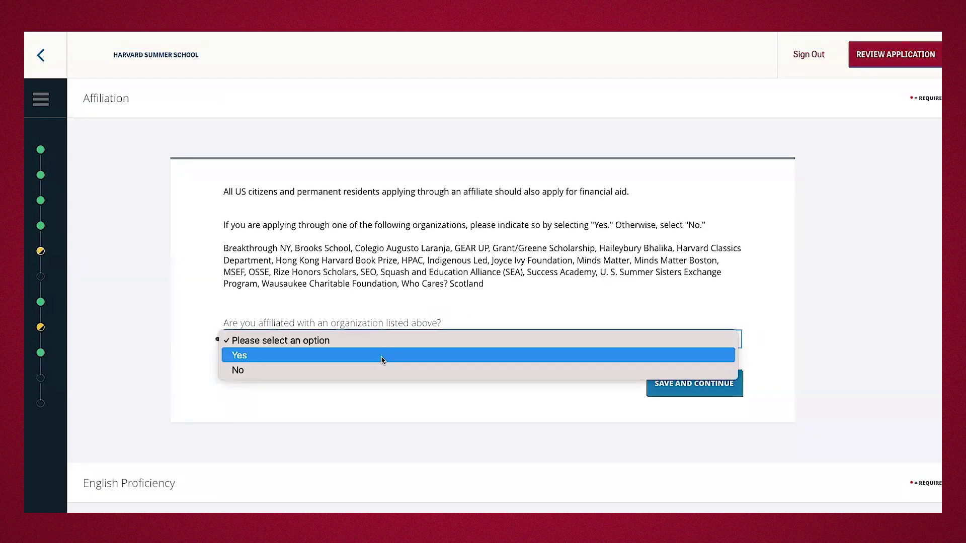
{"action": "left_click", "coordinate": [328, 393]}
{"action": "key", "text": "Down"}
{"action": "scroll", "coordinate": [328, 393], "scroll_direction": "down", "scroll_amount": 1}
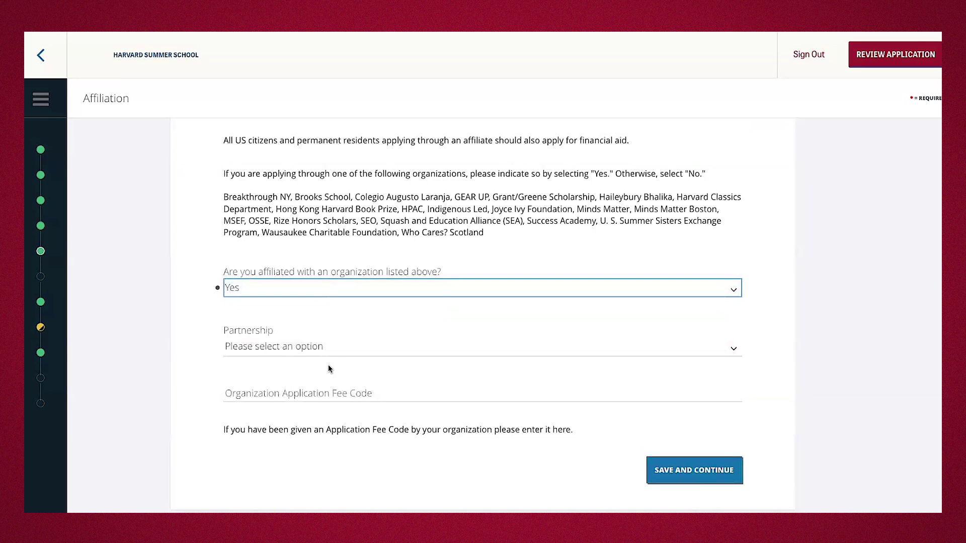
{"action": "left_click", "coordinate": [281, 348]}
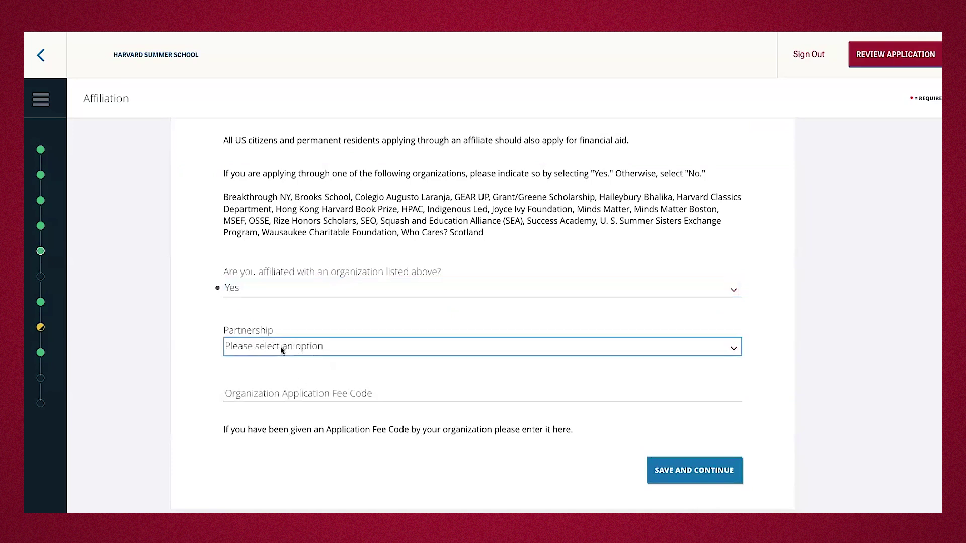
{"action": "left_click", "coordinate": [302, 328]}
{"action": "left_click", "coordinate": [395, 294]}
{"action": "left_click", "coordinate": [373, 304]}
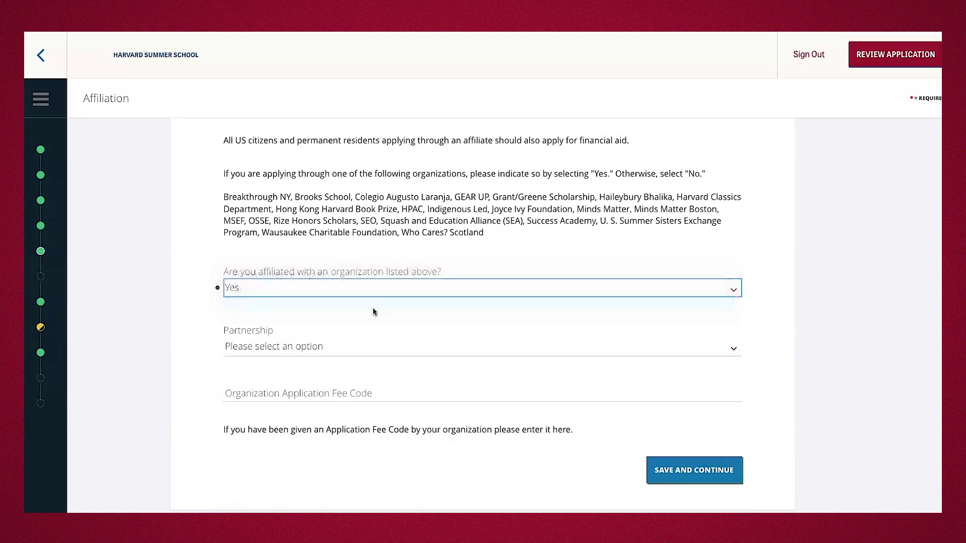
{"action": "left_click", "coordinate": [690, 333]}
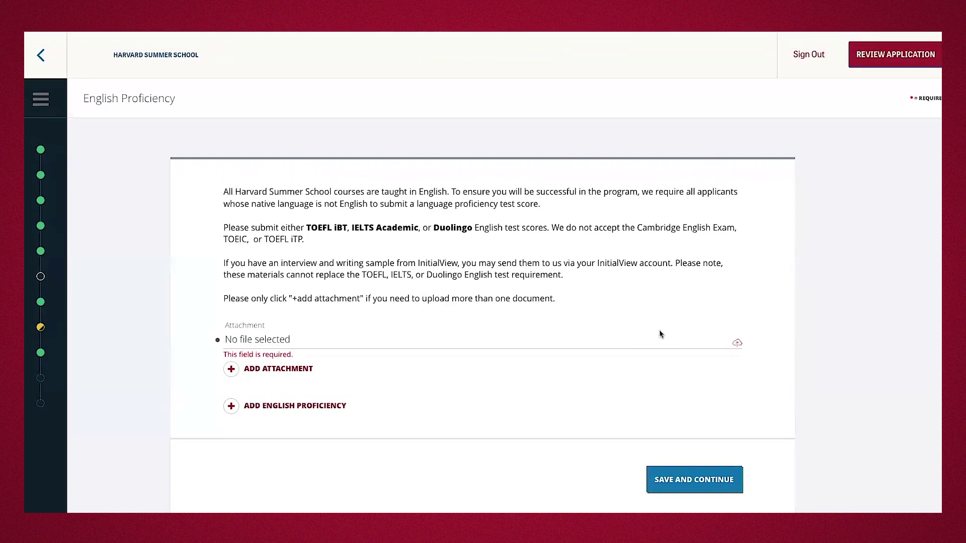
Try the English test score Attachment field, then save the English Proficiency section.
{"action": "left_click", "coordinate": [737, 343]}
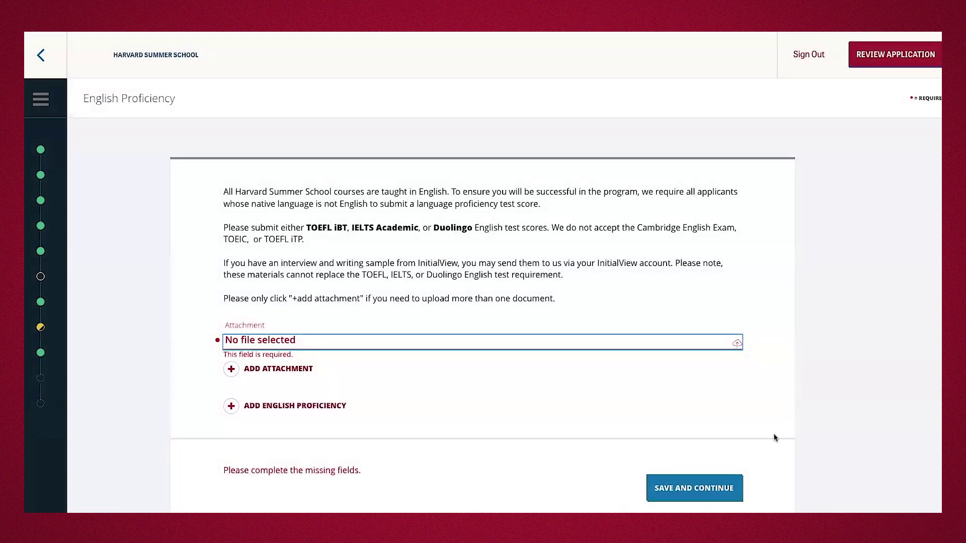
{"action": "left_click", "coordinate": [687, 484]}
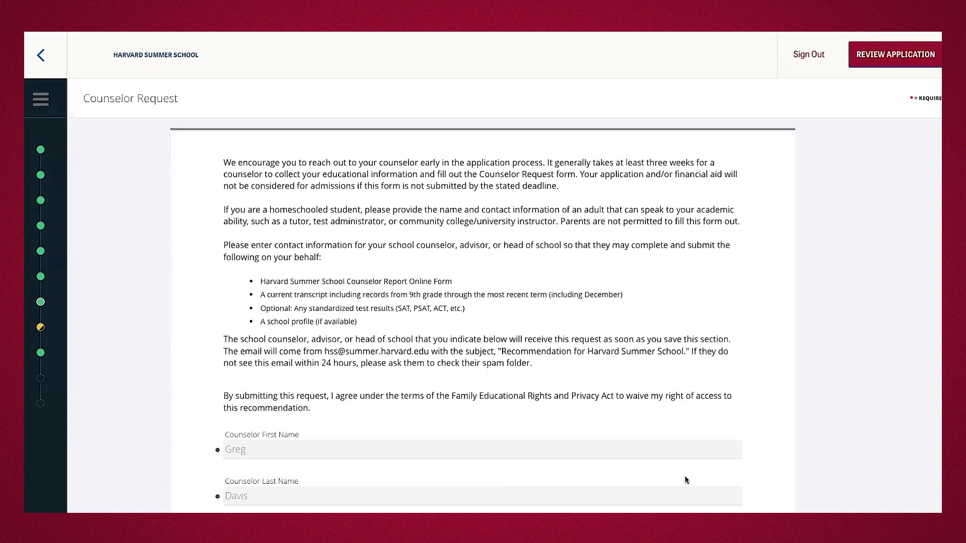
Look over the counselor's name and e-mail on the Counselor Request form and save it.
{"action": "scroll", "coordinate": [685, 480], "scroll_direction": "down", "scroll_amount": 2}
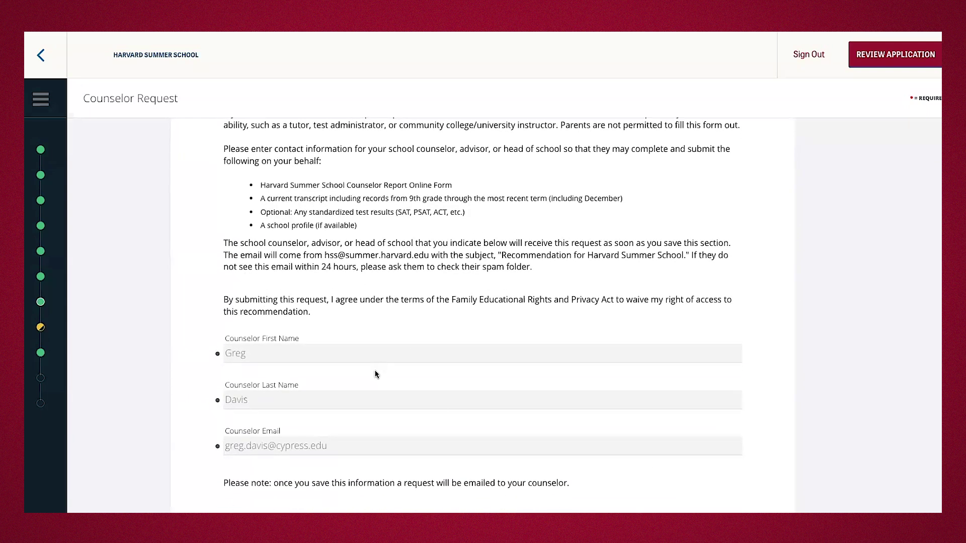
{"action": "scroll", "coordinate": [359, 451], "scroll_direction": "down", "scroll_amount": 1}
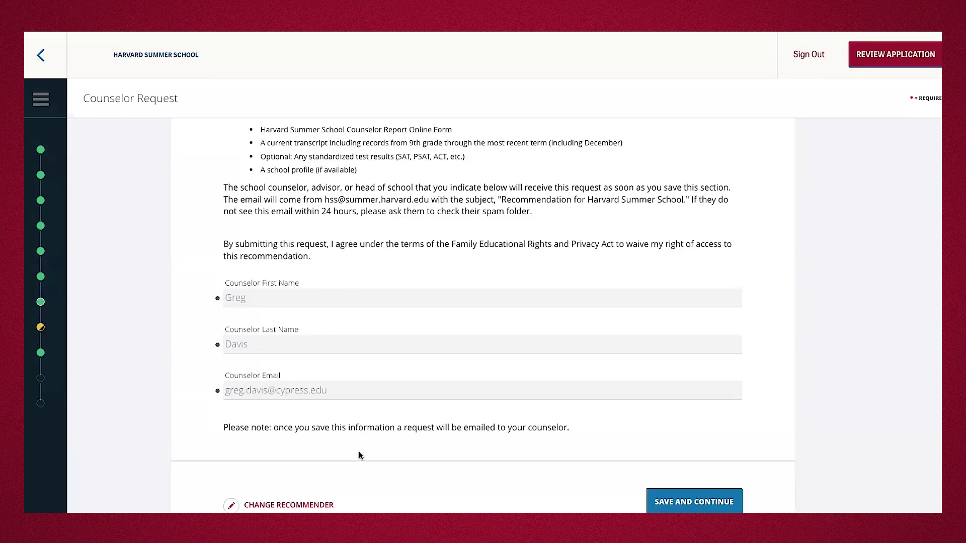
{"action": "scroll", "coordinate": [478, 492], "scroll_direction": "down", "scroll_amount": 1}
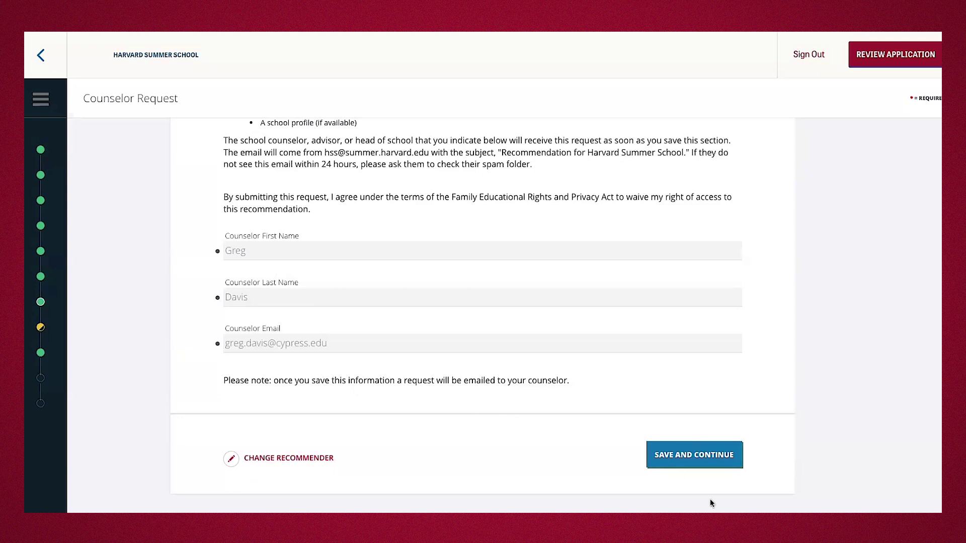
{"action": "left_click", "coordinate": [697, 456]}
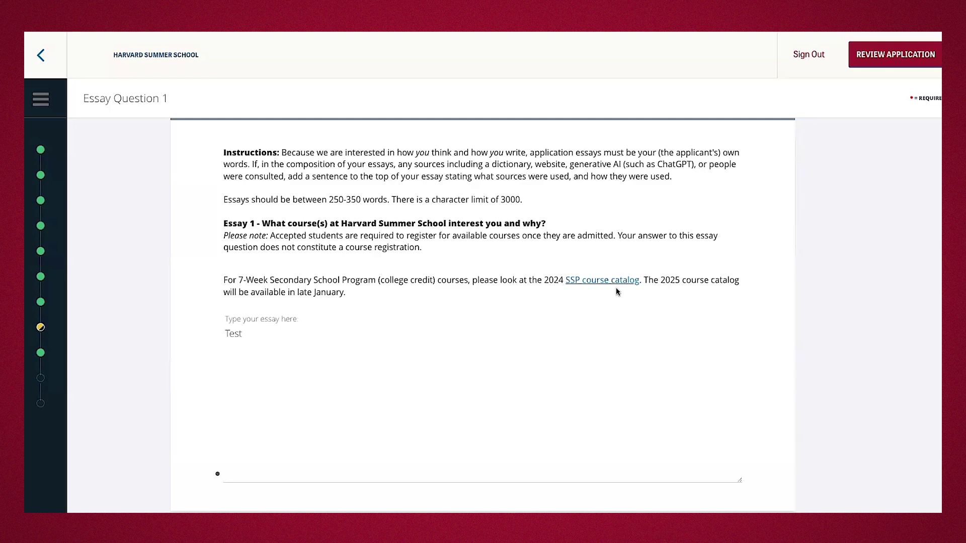
Scroll through Essay Questions 1–5 down to the Optional Additional Information question.
{"action": "scroll", "coordinate": [542, 416], "scroll_direction": "down", "scroll_amount": 12}
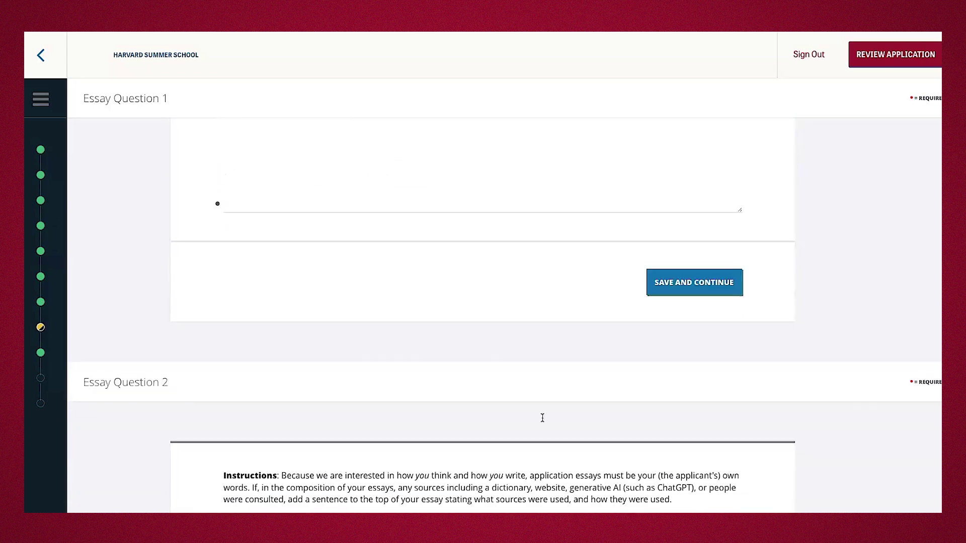
{"action": "scroll", "coordinate": [542, 420], "scroll_direction": "down", "scroll_amount": 15}
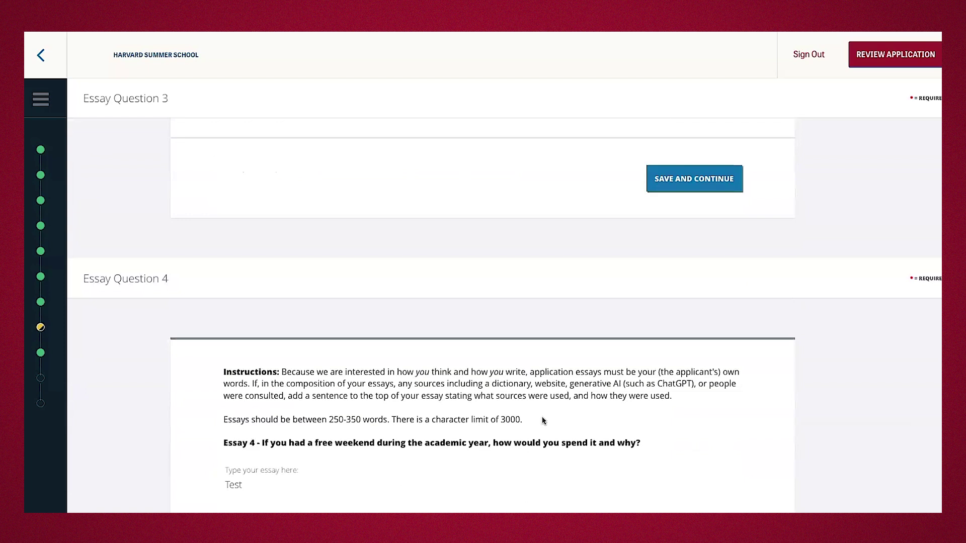
{"action": "scroll", "coordinate": [542, 418], "scroll_direction": "down", "scroll_amount": 6}
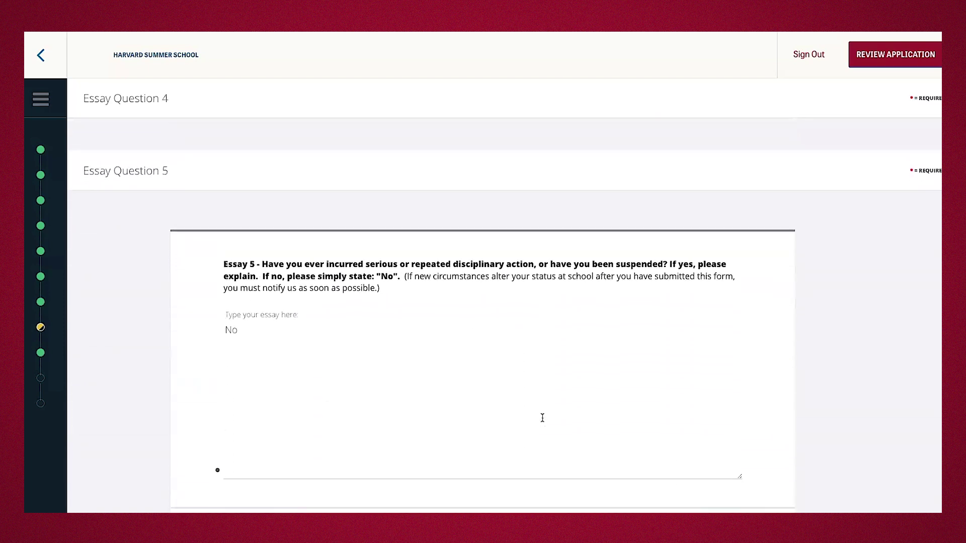
{"action": "scroll", "coordinate": [543, 418], "scroll_direction": "down", "scroll_amount": 1}
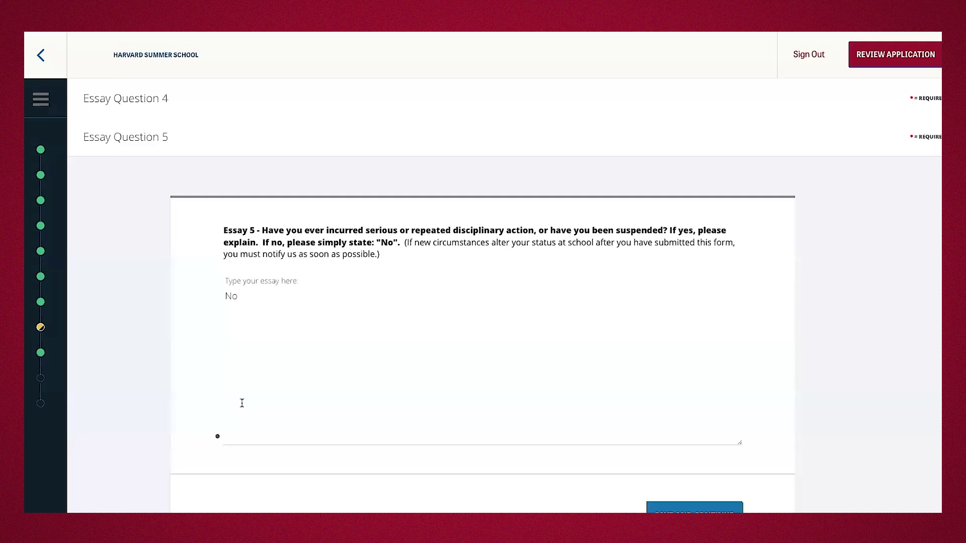
{"action": "scroll", "coordinate": [196, 419], "scroll_direction": "down", "scroll_amount": 8}
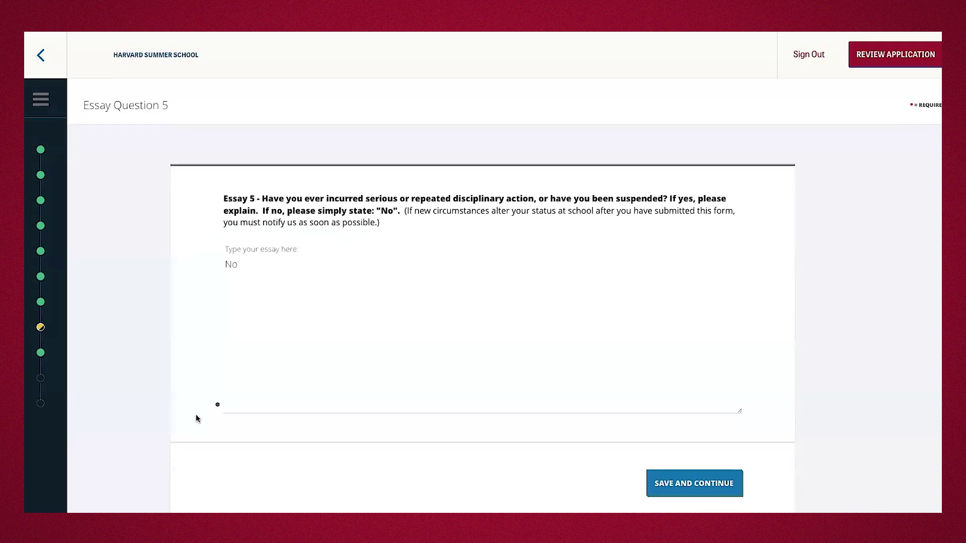
{"action": "scroll", "coordinate": [196, 417], "scroll_direction": "down", "scroll_amount": 3}
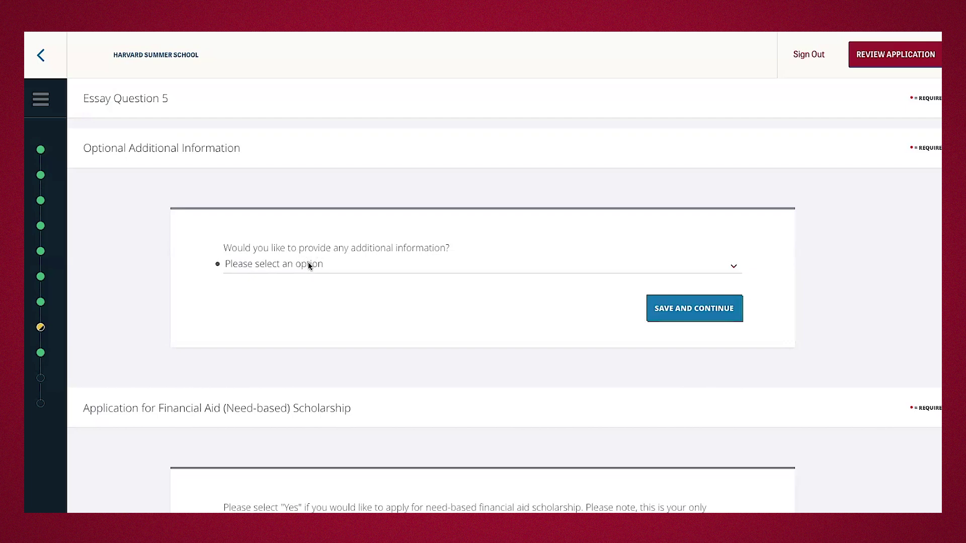
Select No in the additional information dropdown and save the Optional Additional Information section.
{"action": "left_click", "coordinate": [305, 265]}
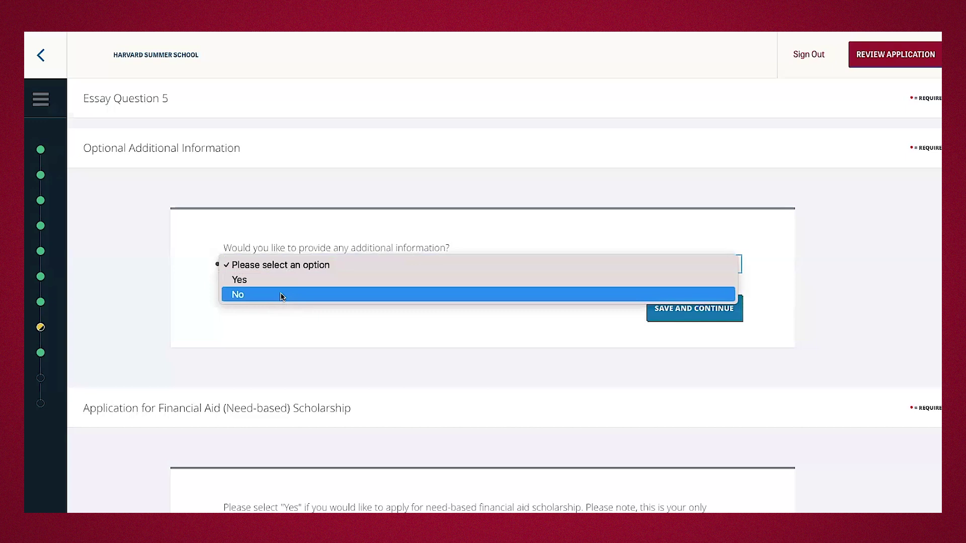
{"action": "left_click", "coordinate": [281, 295]}
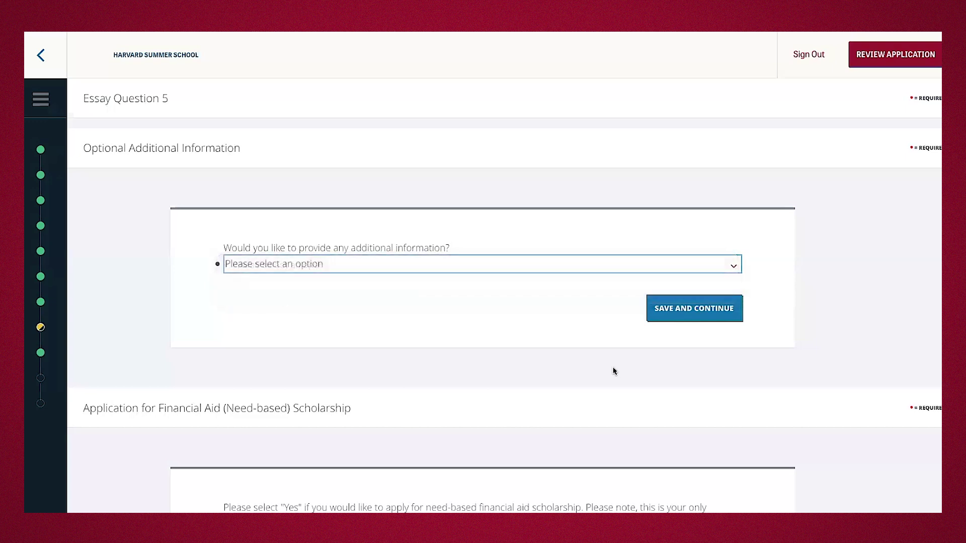
{"action": "left_click", "coordinate": [699, 317]}
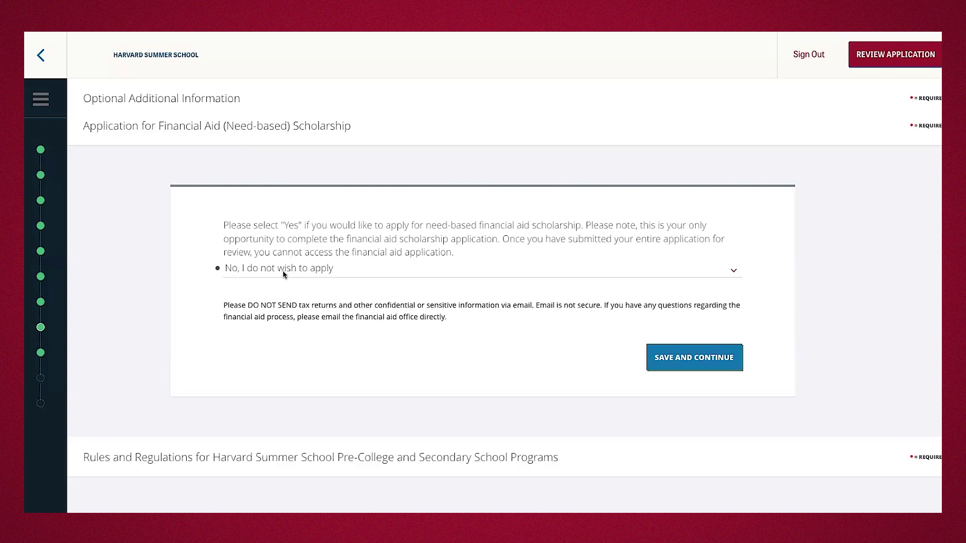
Pick the option to apply for need-based financial aid and read through the scholarship details.
{"action": "left_click", "coordinate": [283, 274]}
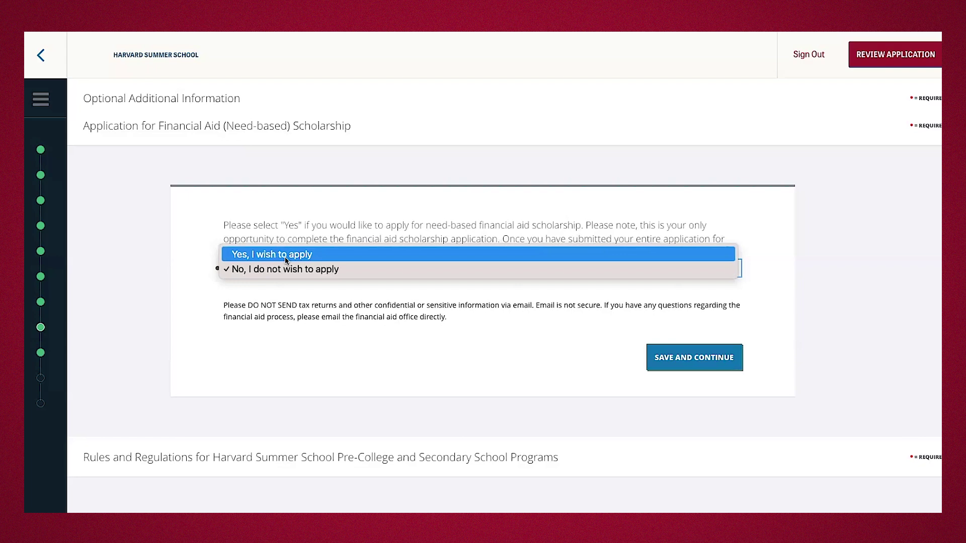
{"action": "left_click", "coordinate": [285, 255]}
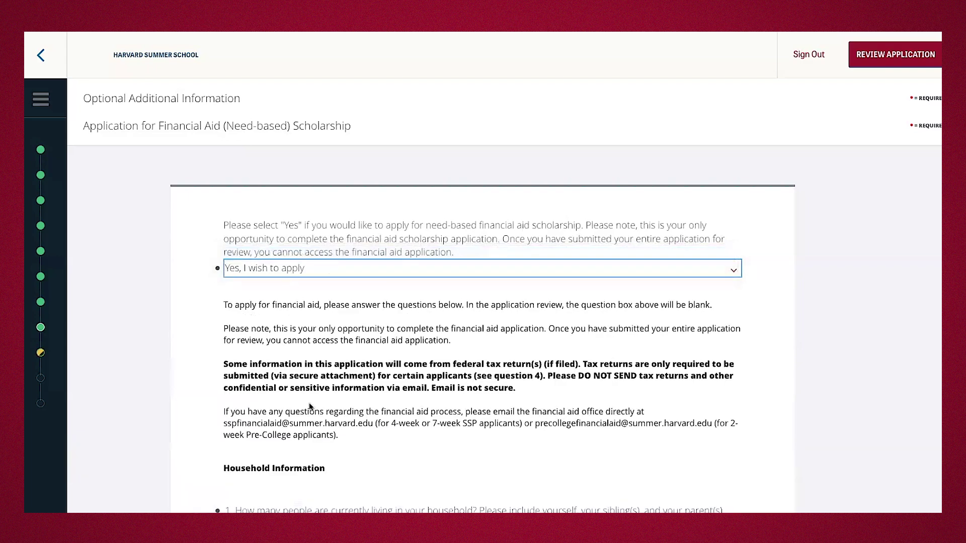
{"action": "scroll", "coordinate": [309, 402], "scroll_direction": "down", "scroll_amount": 3}
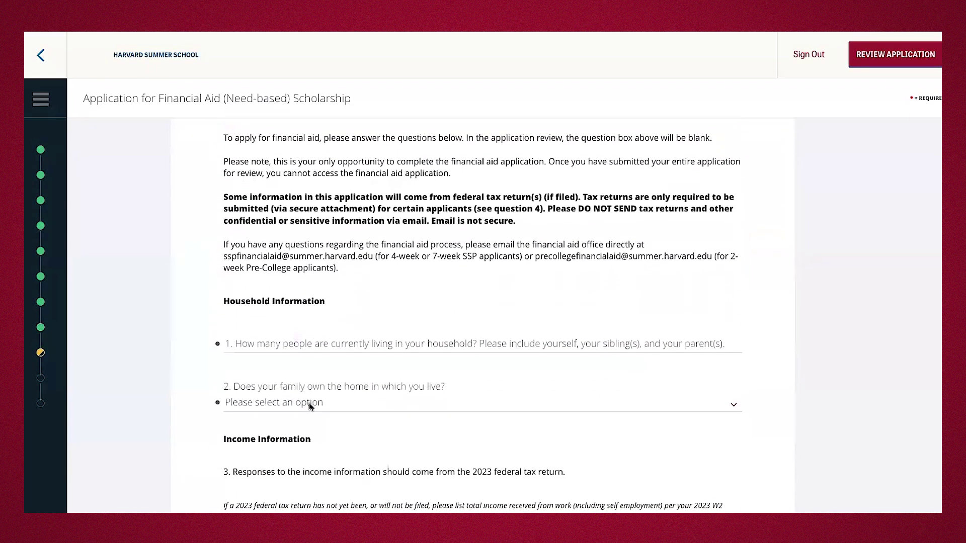
{"action": "scroll", "coordinate": [309, 406], "scroll_direction": "down", "scroll_amount": 2}
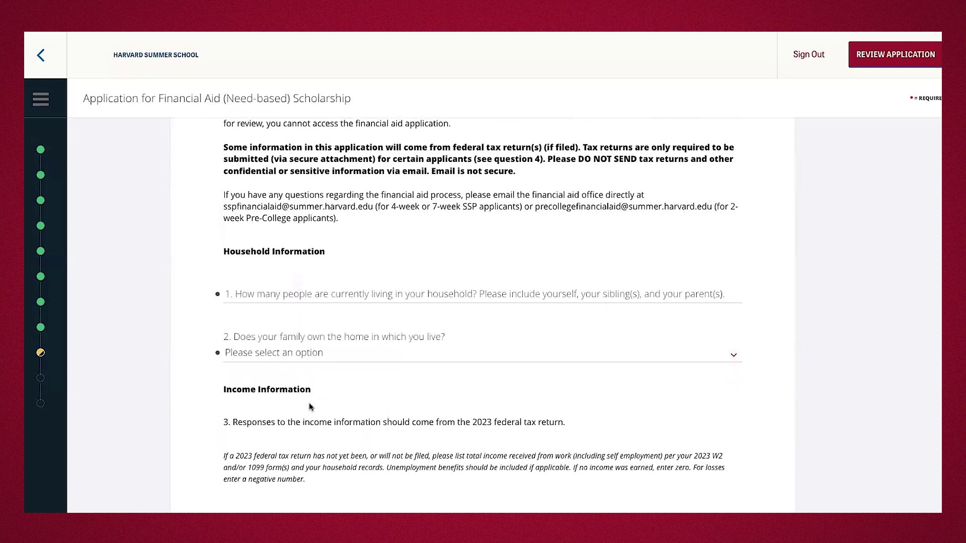
{"action": "scroll", "coordinate": [310, 406], "scroll_direction": "down", "scroll_amount": 1}
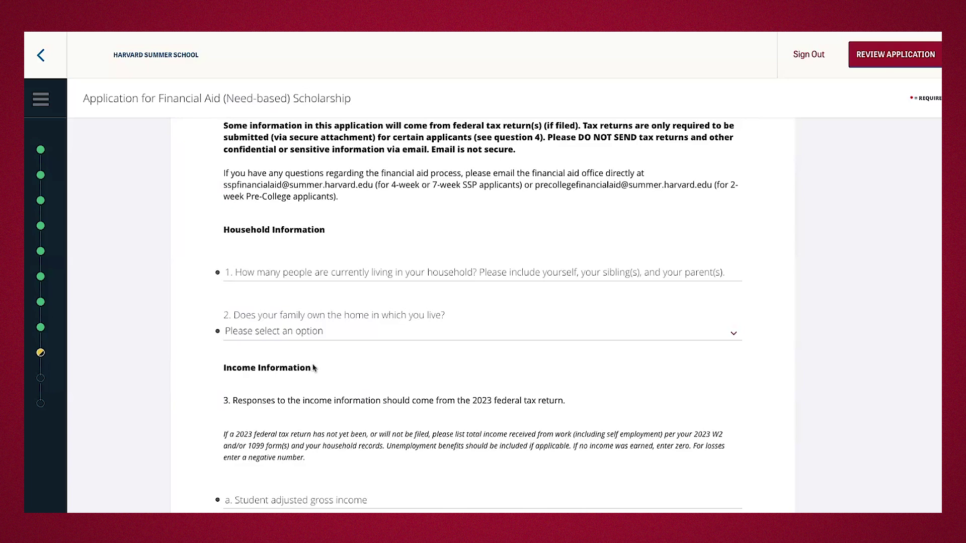
{"action": "scroll", "coordinate": [312, 370], "scroll_direction": "down", "scroll_amount": 1}
{"action": "scroll", "coordinate": [299, 382], "scroll_direction": "down", "scroll_amount": 5}
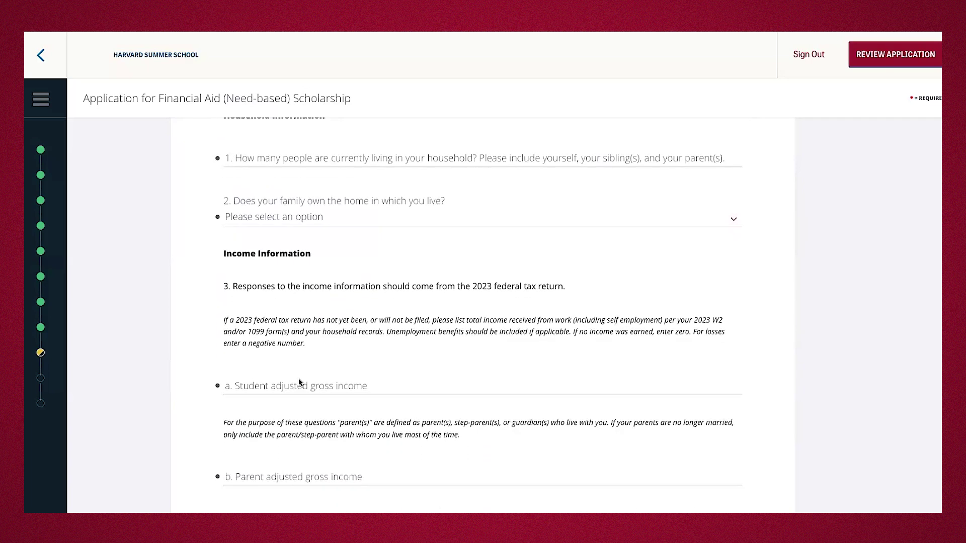
{"action": "scroll", "coordinate": [298, 382], "scroll_direction": "down", "scroll_amount": 10}
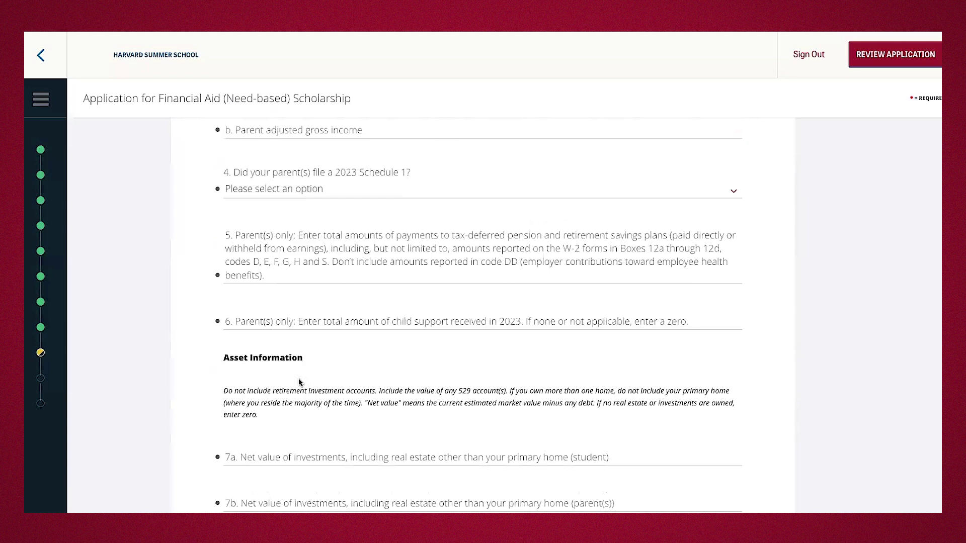
{"action": "scroll", "coordinate": [299, 382], "scroll_direction": "down", "scroll_amount": 4}
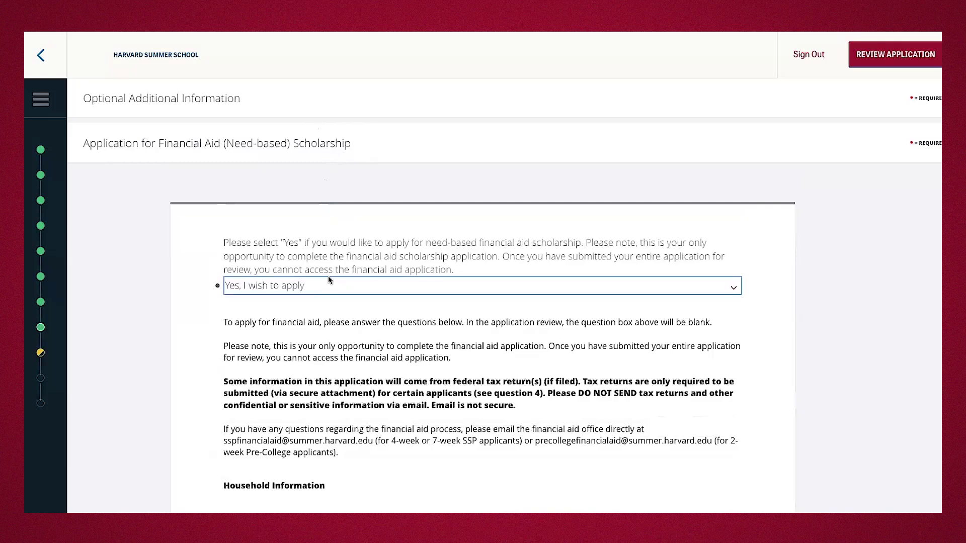
Change the financial aid answer to 'No, I do not wish to apply' and save.
{"action": "left_click", "coordinate": [325, 287]}
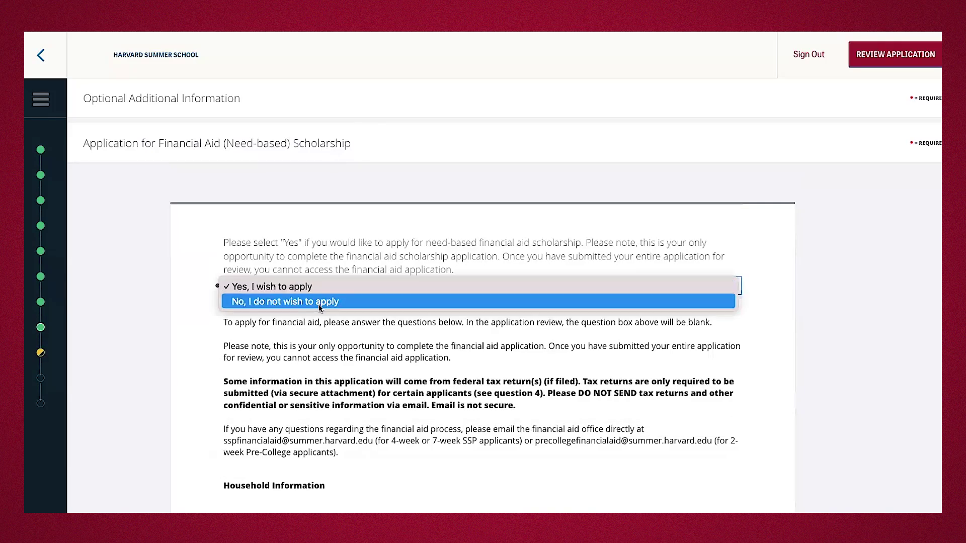
{"action": "left_click", "coordinate": [316, 302]}
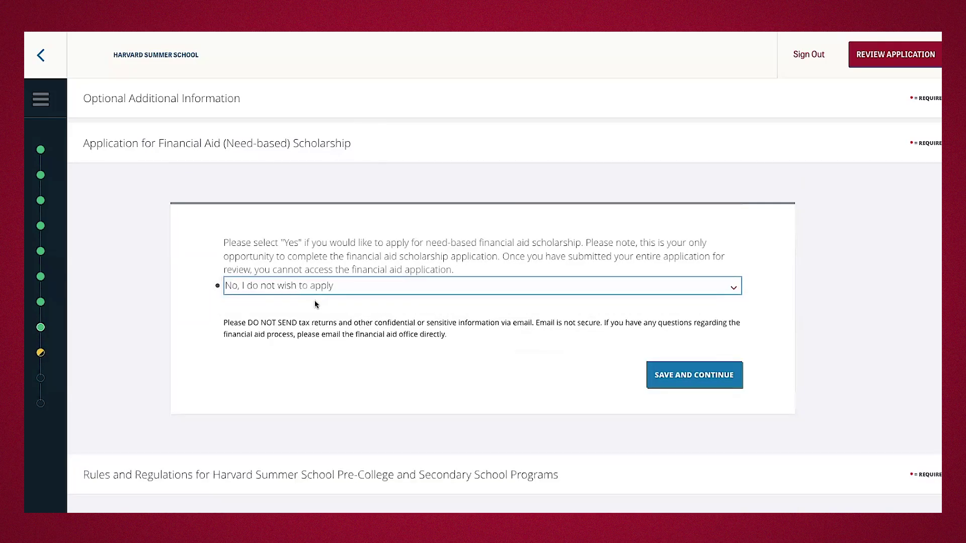
{"action": "scroll", "coordinate": [317, 302], "scroll_direction": "down", "scroll_amount": 6}
{"action": "scroll", "coordinate": [553, 332], "scroll_direction": "up", "scroll_amount": 4}
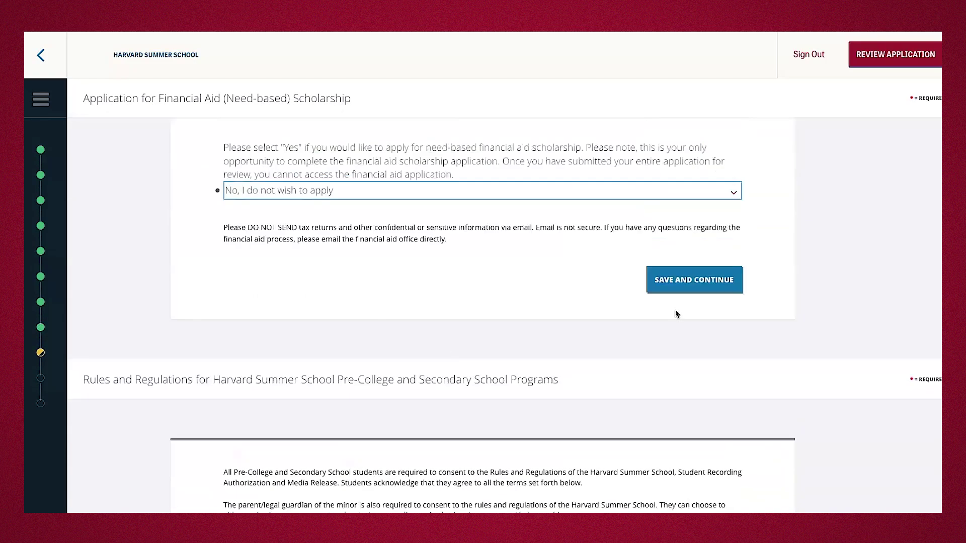
{"action": "left_click", "coordinate": [680, 285]}
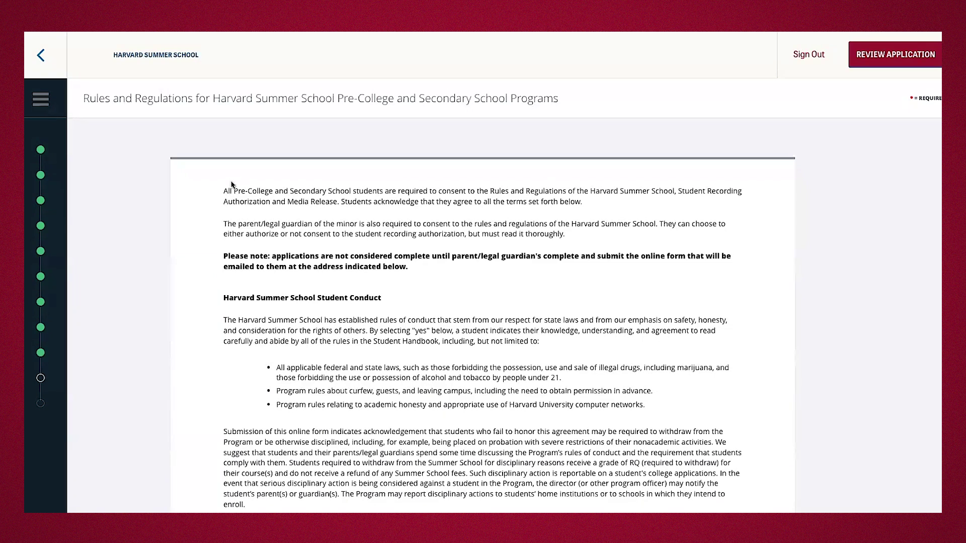
Agree to the Summer School policies by choosing Yes in the policies dropdown.
{"action": "scroll", "coordinate": [302, 322], "scroll_direction": "down", "scroll_amount": 1}
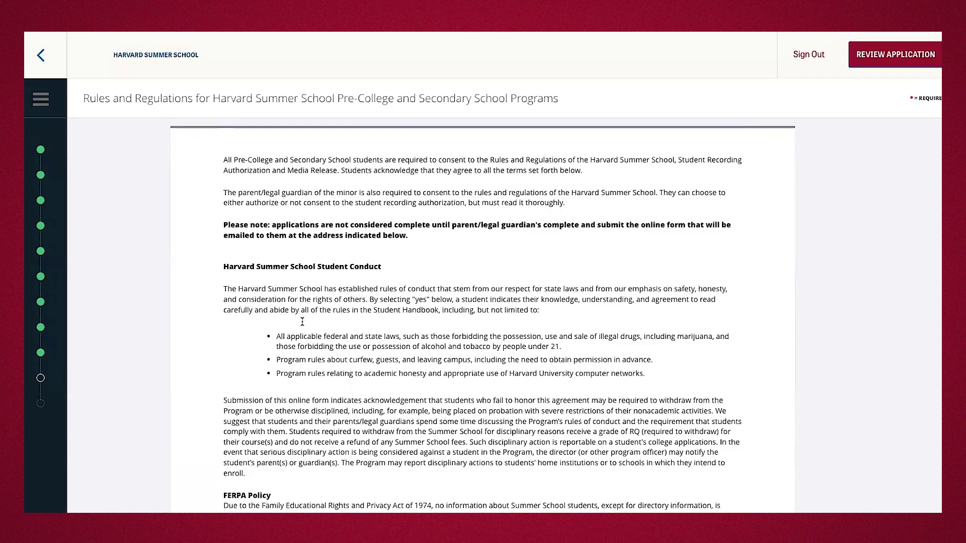
{"action": "scroll", "coordinate": [302, 322], "scroll_direction": "down", "scroll_amount": 3}
{"action": "scroll", "coordinate": [302, 325], "scroll_direction": "down", "scroll_amount": 10}
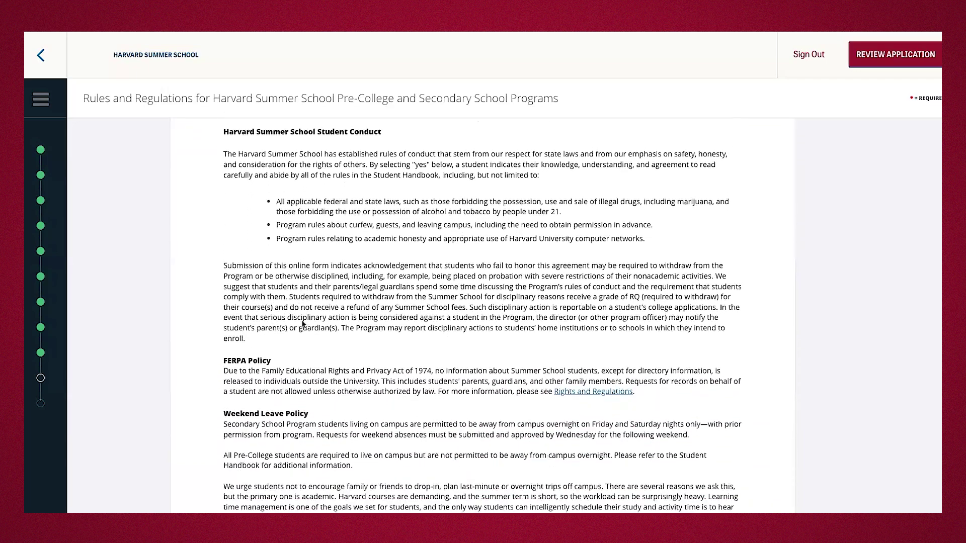
{"action": "scroll", "coordinate": [302, 322], "scroll_direction": "down", "scroll_amount": 2}
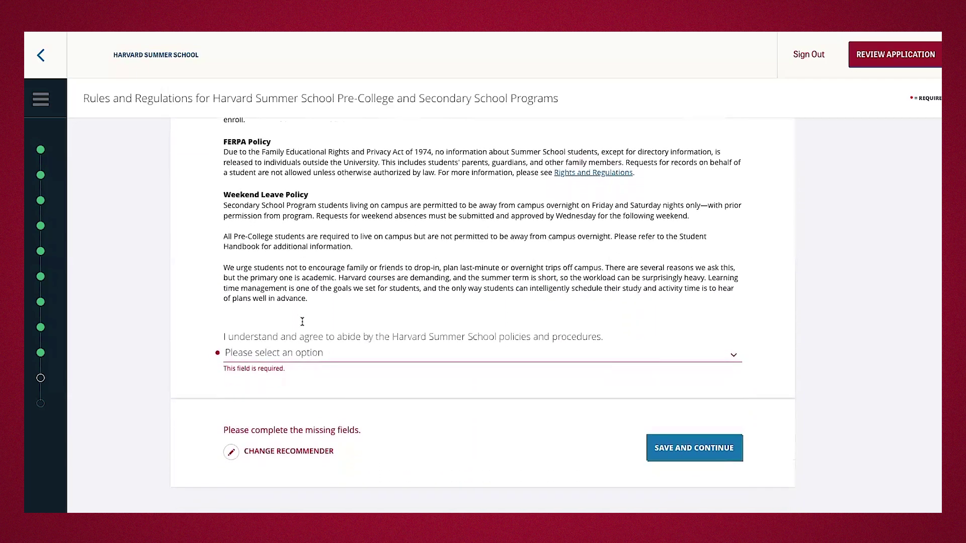
{"action": "scroll", "coordinate": [370, 367], "scroll_direction": "down", "scroll_amount": 1}
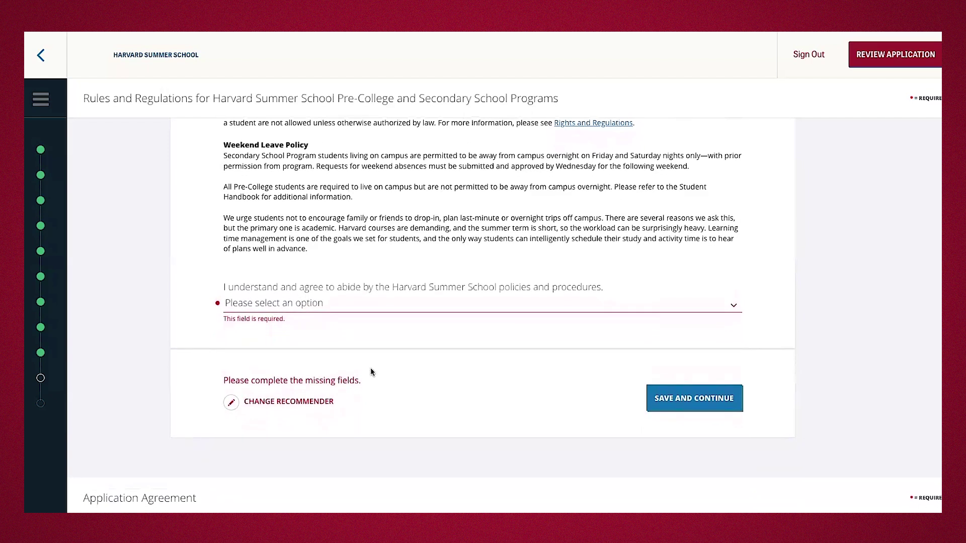
{"action": "left_click", "coordinate": [325, 306]}
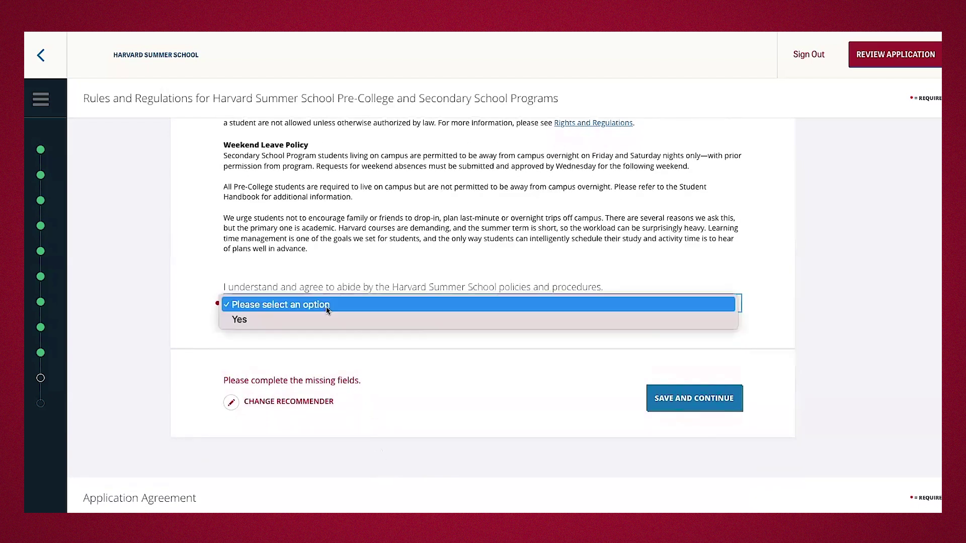
{"action": "left_click", "coordinate": [323, 320]}
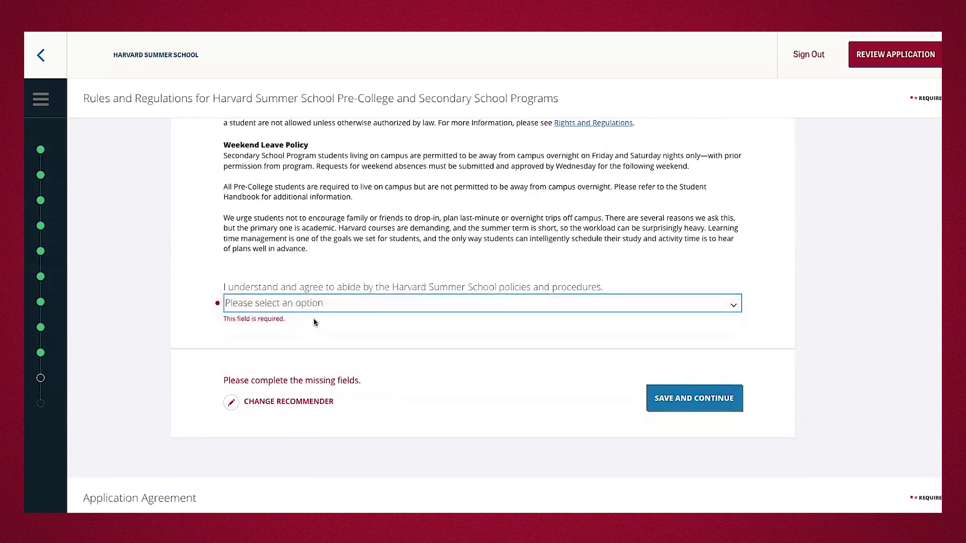
Enter the parent/guardian's first name, last name and e-mail, then save Rules and Regulations.
{"action": "scroll", "coordinate": [402, 442], "scroll_direction": "down", "scroll_amount": 3}
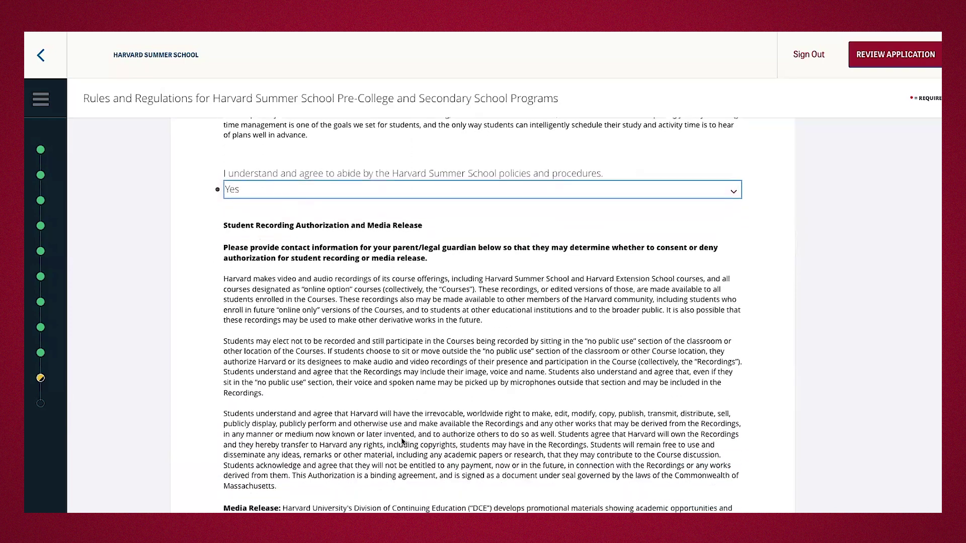
{"action": "scroll", "coordinate": [402, 442], "scroll_direction": "down", "scroll_amount": 5}
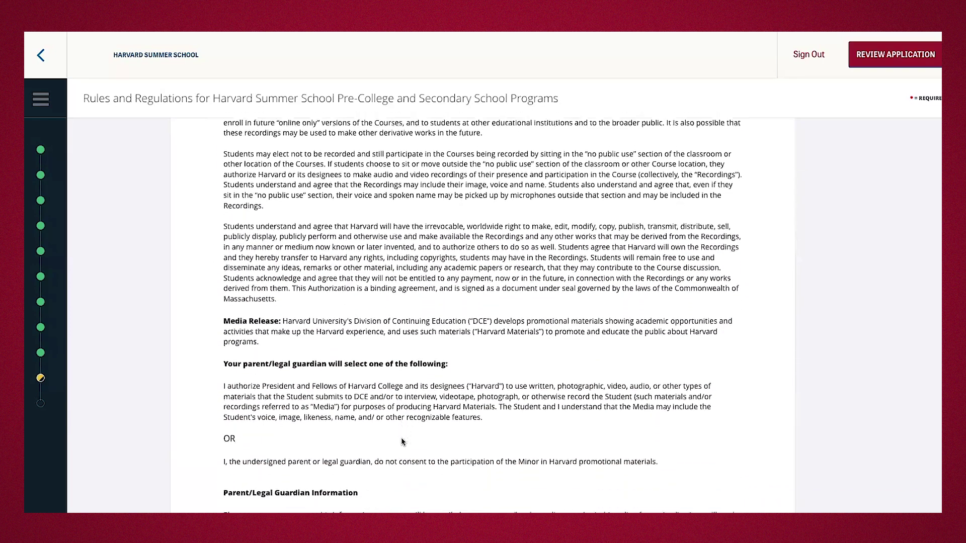
{"action": "scroll", "coordinate": [402, 441], "scroll_direction": "down", "scroll_amount": 3}
{"action": "left_click", "coordinate": [380, 323]}
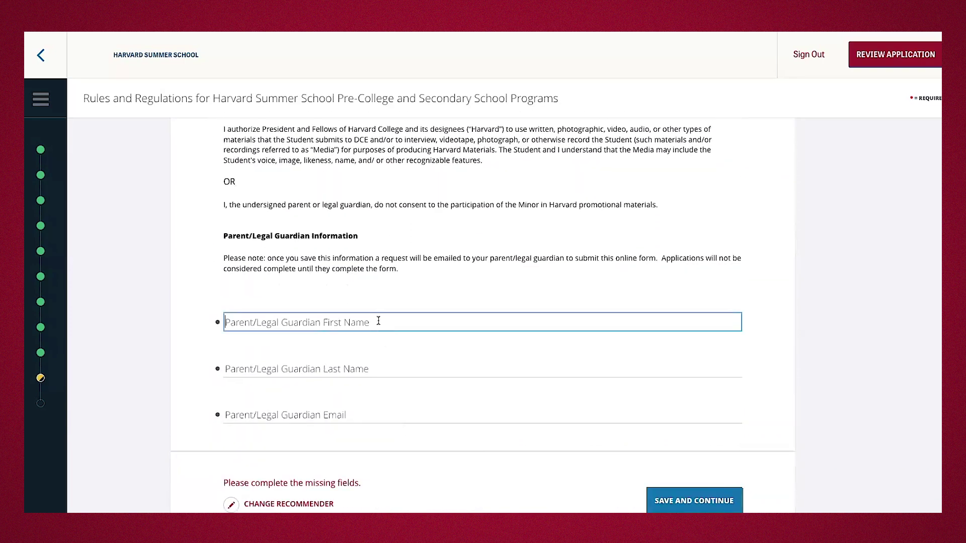
{"action": "key", "text": "Tab"}
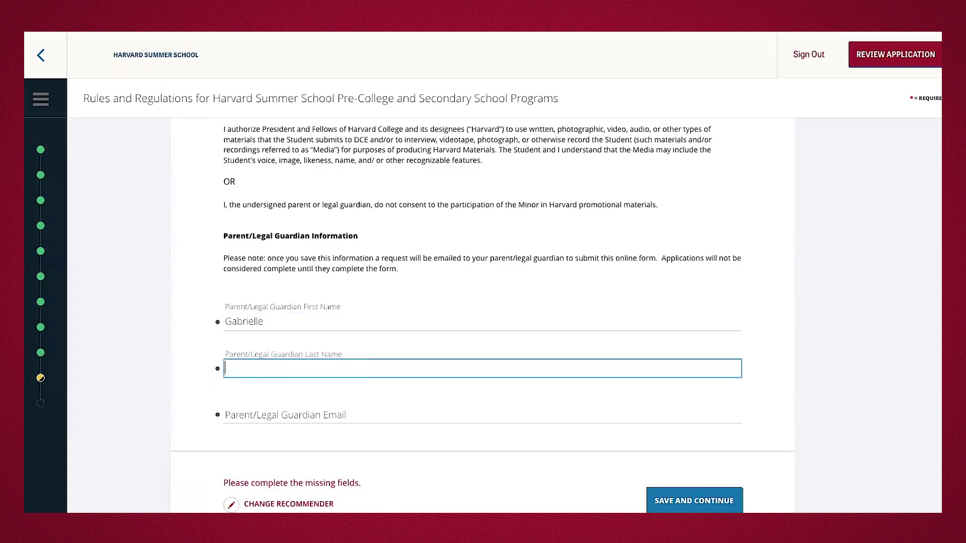
{"action": "key", "text": "Tab"}
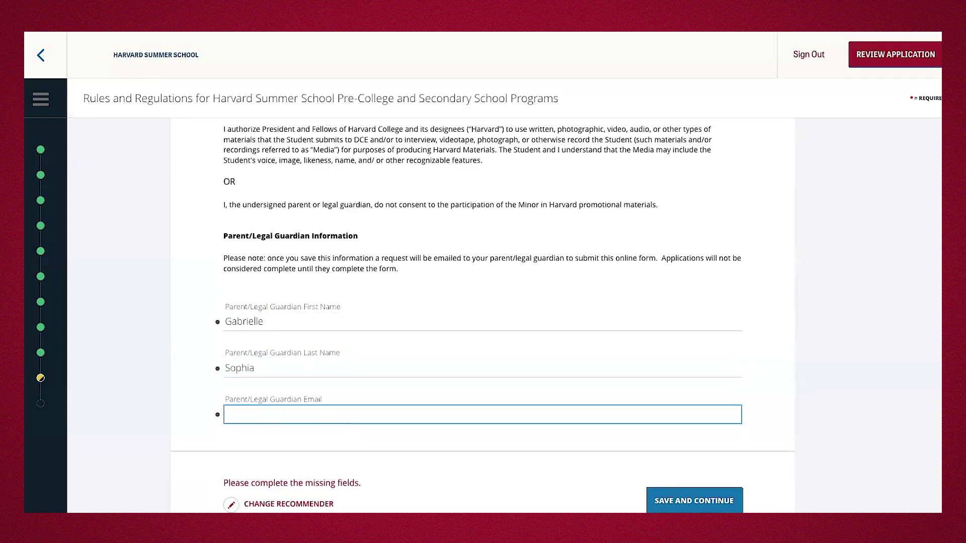
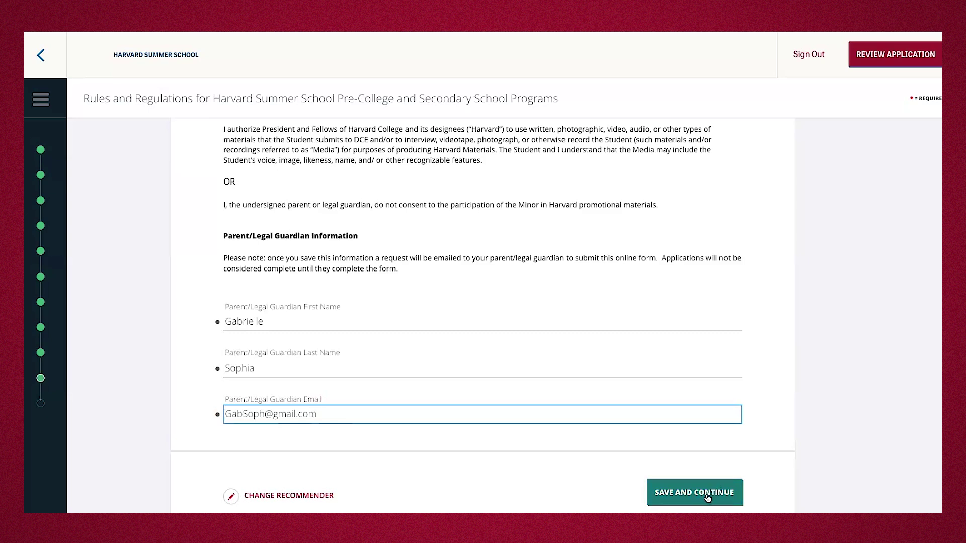
{"action": "left_click", "coordinate": [707, 497]}
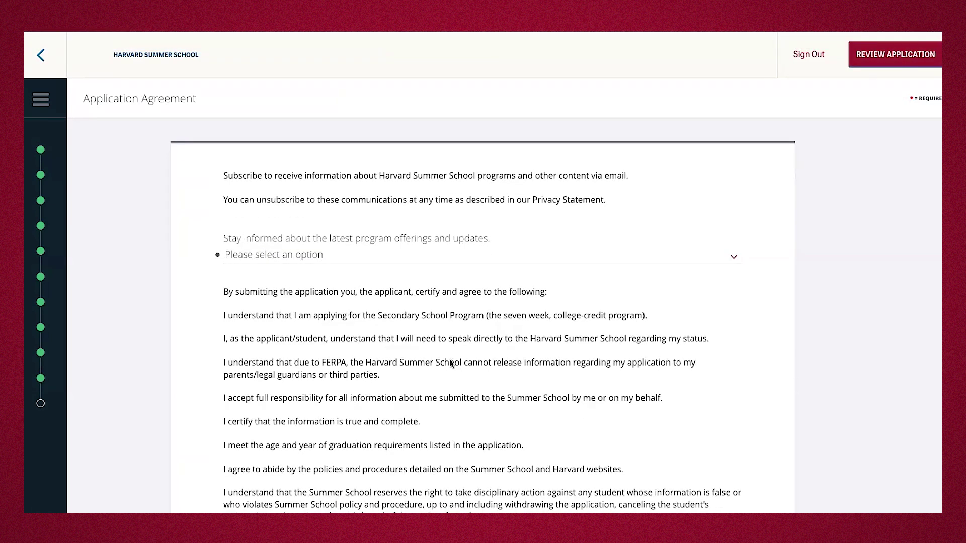
Opt in to receive program updates by e-mail.
{"action": "left_click", "coordinate": [431, 249]}
{"action": "left_click", "coordinate": [407, 272]}
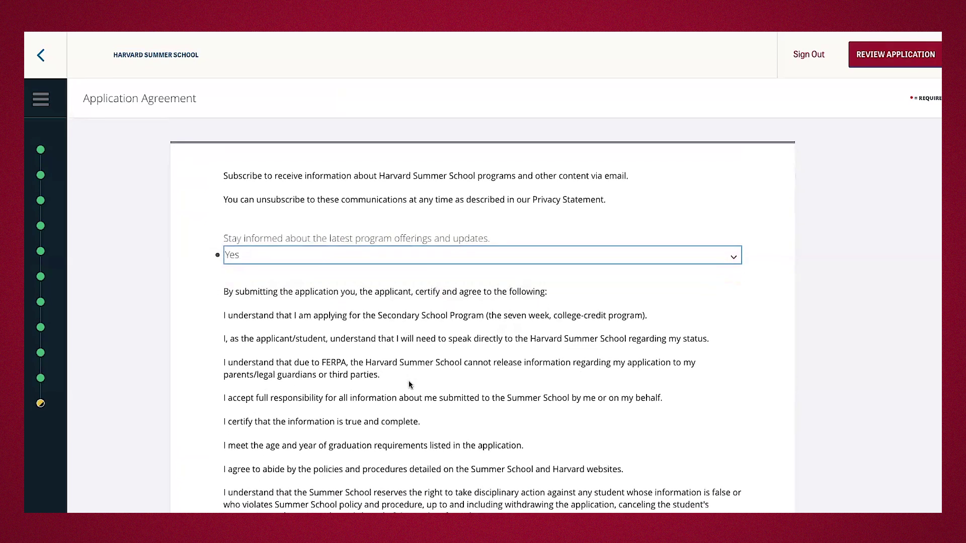
{"action": "scroll", "coordinate": [409, 385], "scroll_direction": "down", "scroll_amount": 2}
{"action": "scroll", "coordinate": [409, 385], "scroll_direction": "down", "scroll_amount": 3}
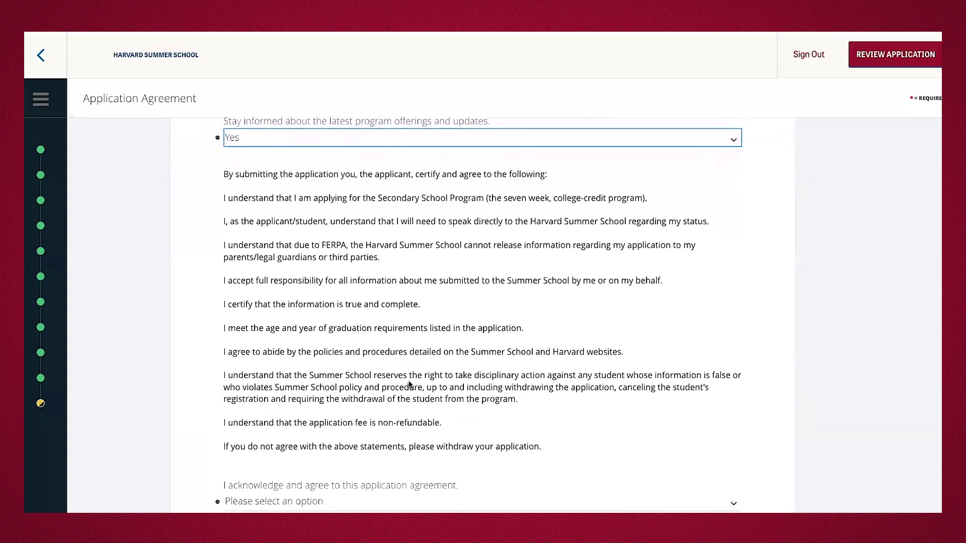
{"action": "scroll", "coordinate": [409, 385], "scroll_direction": "down", "scroll_amount": 1}
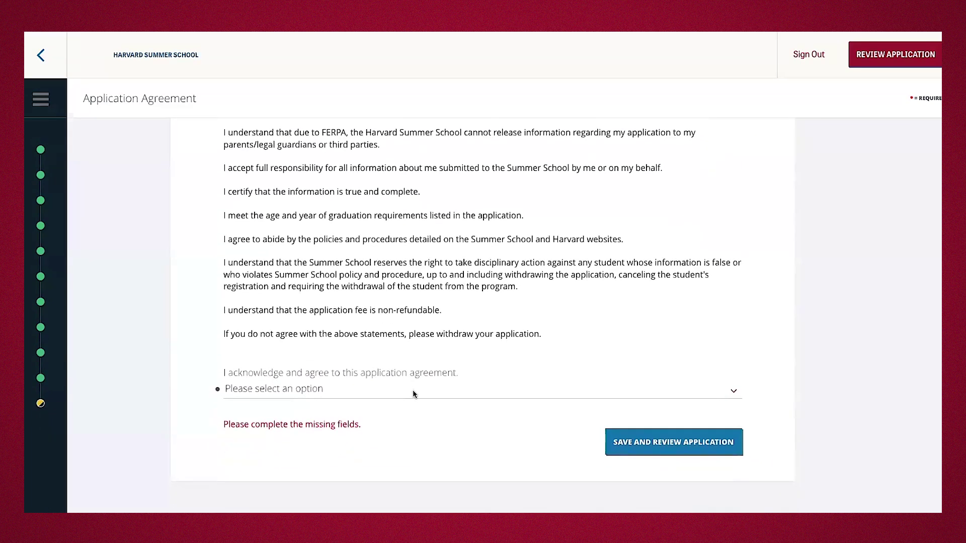
Acknowledge the Application Agreement with Yes and save to go to review.
{"action": "left_click", "coordinate": [327, 389]}
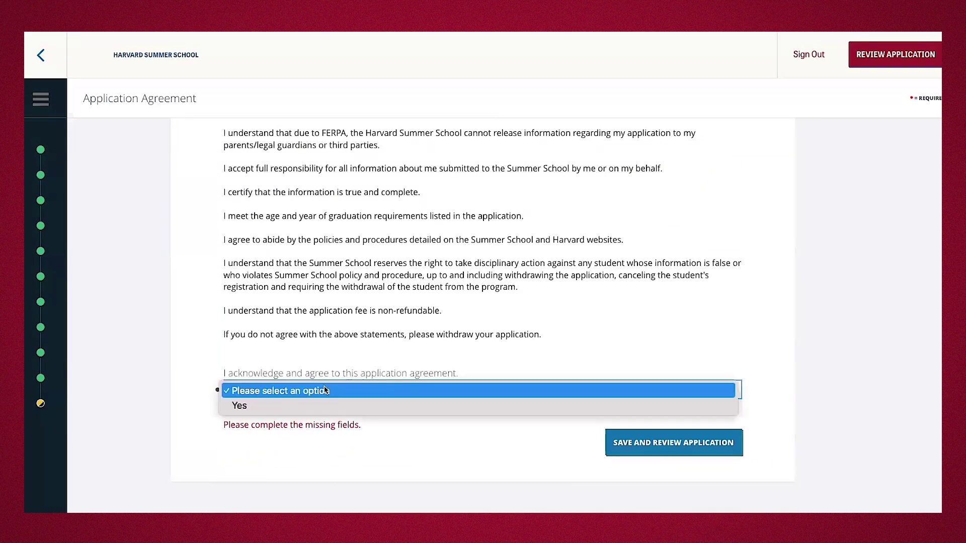
{"action": "left_click", "coordinate": [294, 405]}
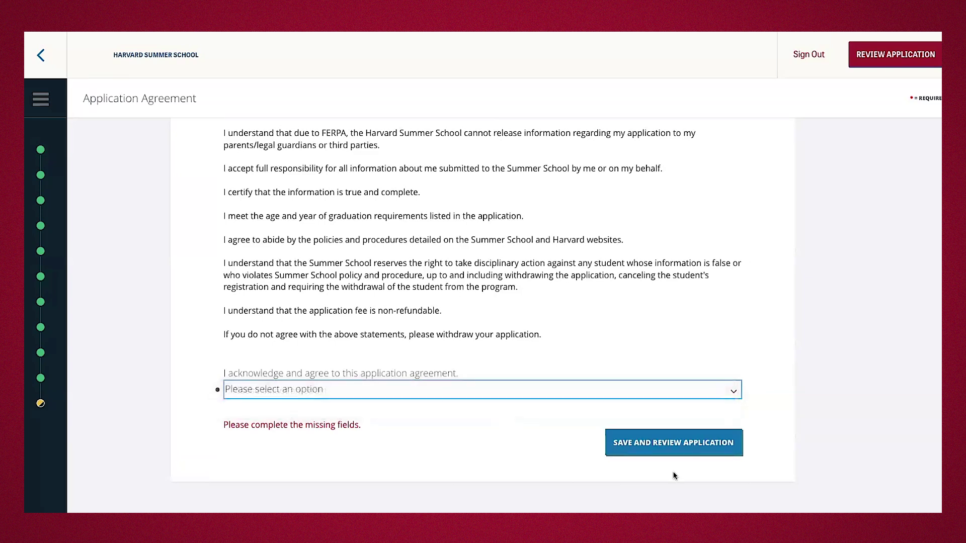
{"action": "left_click", "coordinate": [658, 446]}
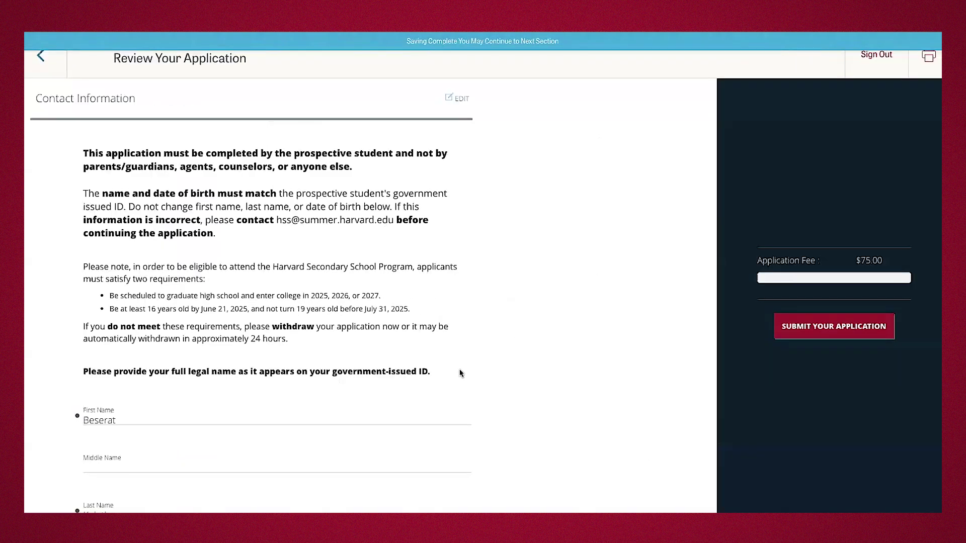
Scroll through Review Your Application, then submit it from the right sidebar.
{"action": "scroll", "coordinate": [460, 373], "scroll_direction": "down", "scroll_amount": 2}
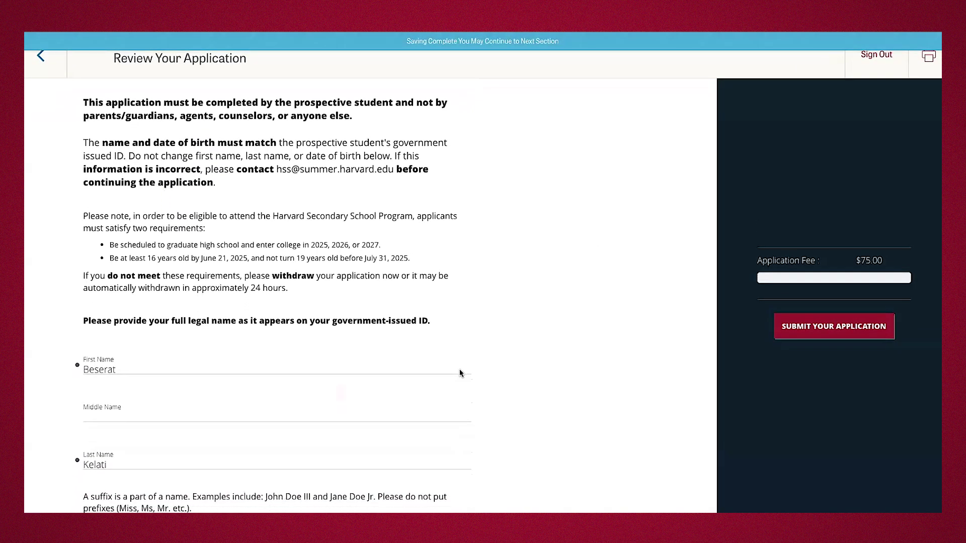
{"action": "scroll", "coordinate": [460, 373], "scroll_direction": "down", "scroll_amount": 4}
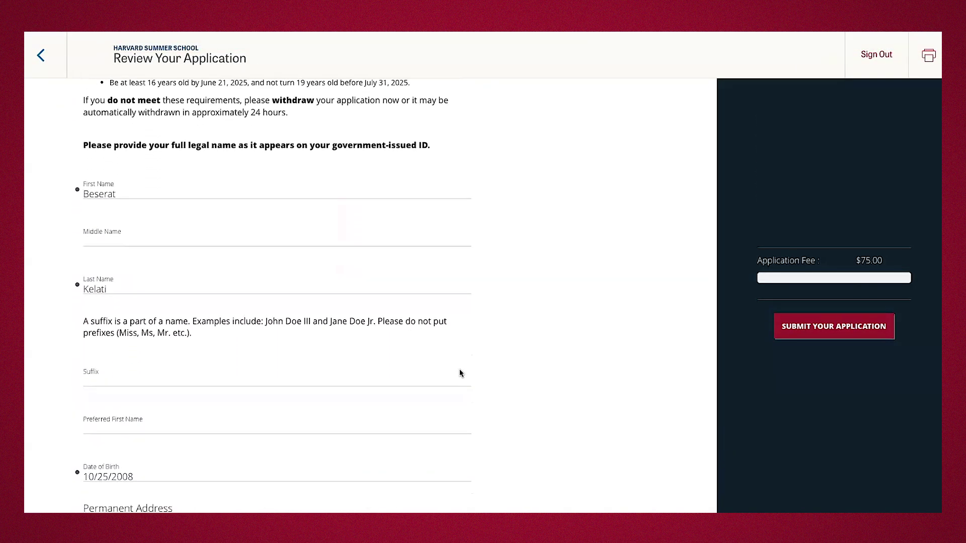
{"action": "scroll", "coordinate": [461, 373], "scroll_direction": "down", "scroll_amount": 4}
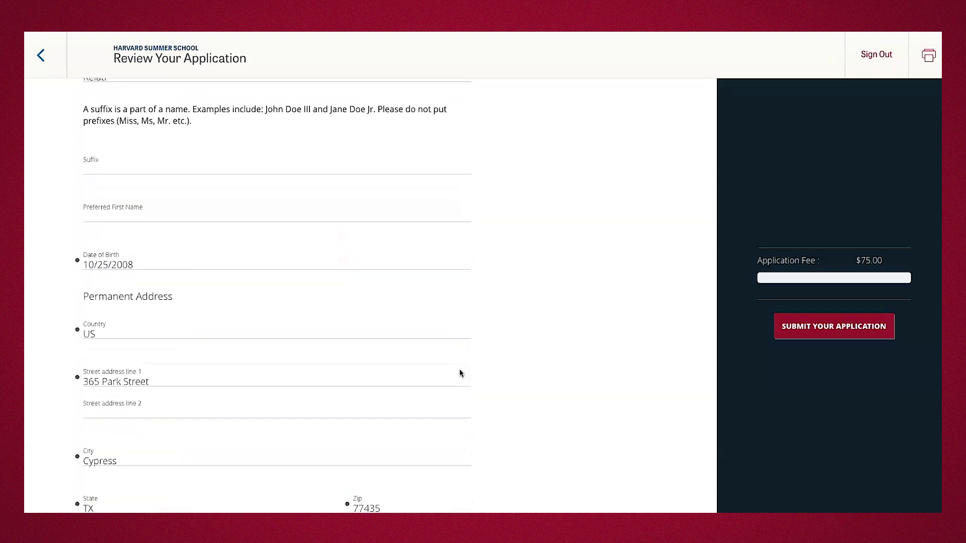
{"action": "scroll", "coordinate": [460, 372], "scroll_direction": "down", "scroll_amount": 3}
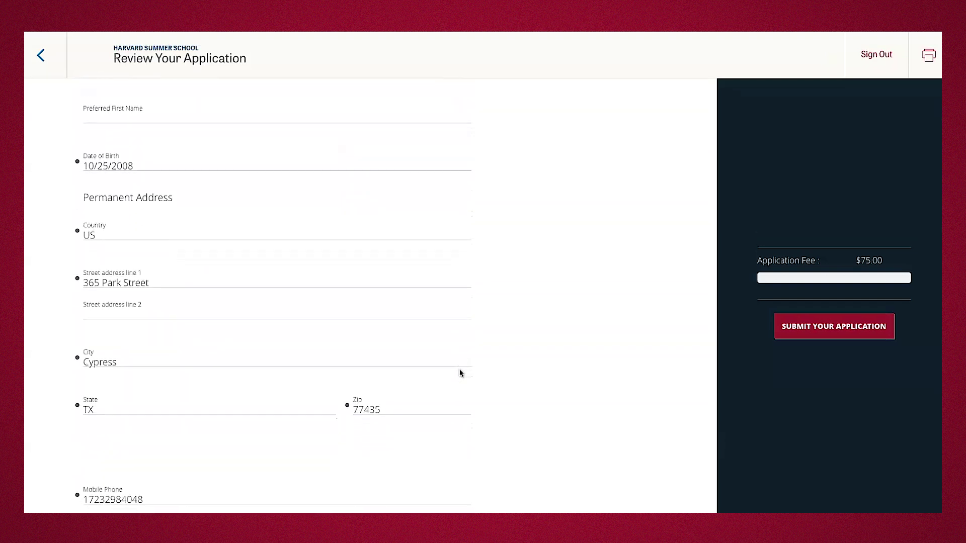
{"action": "scroll", "coordinate": [557, 324], "scroll_direction": "up", "scroll_amount": 8}
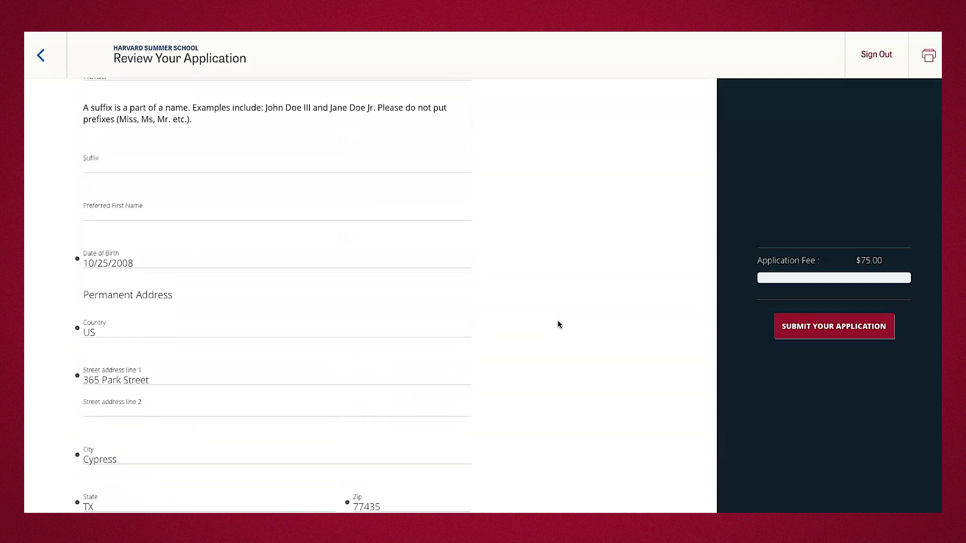
{"action": "scroll", "coordinate": [557, 324], "scroll_direction": "up", "scroll_amount": 4}
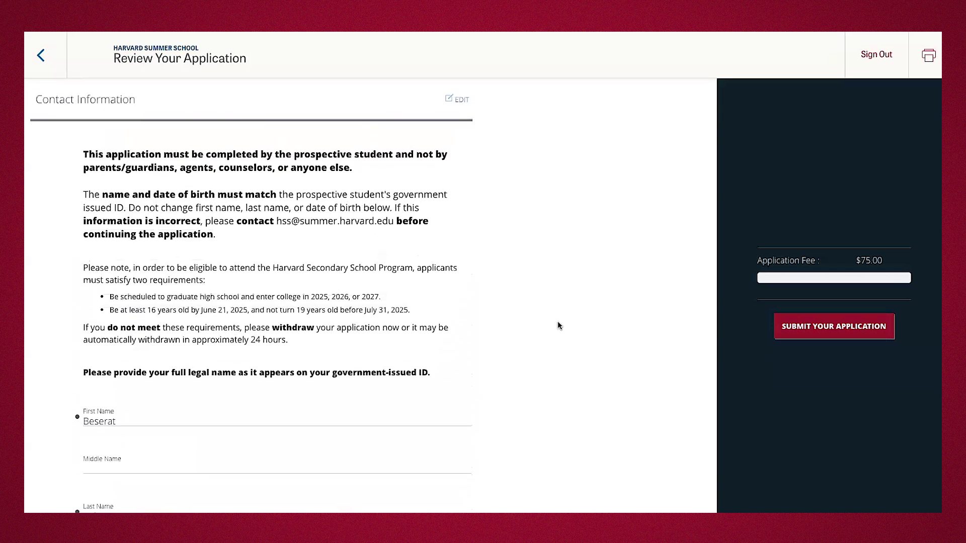
{"action": "left_click", "coordinate": [813, 332]}
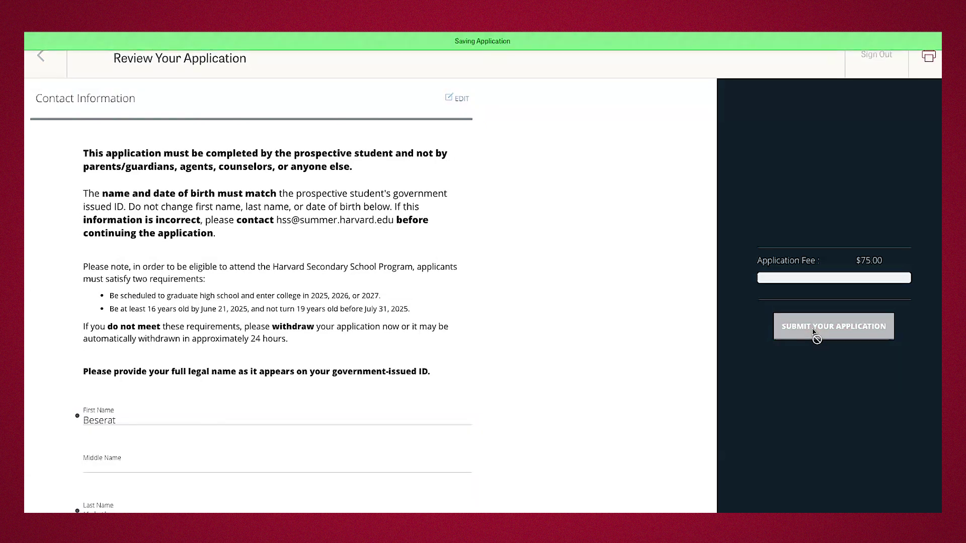
{"action": "scroll", "coordinate": [813, 331], "scroll_direction": "down", "scroll_amount": 9}
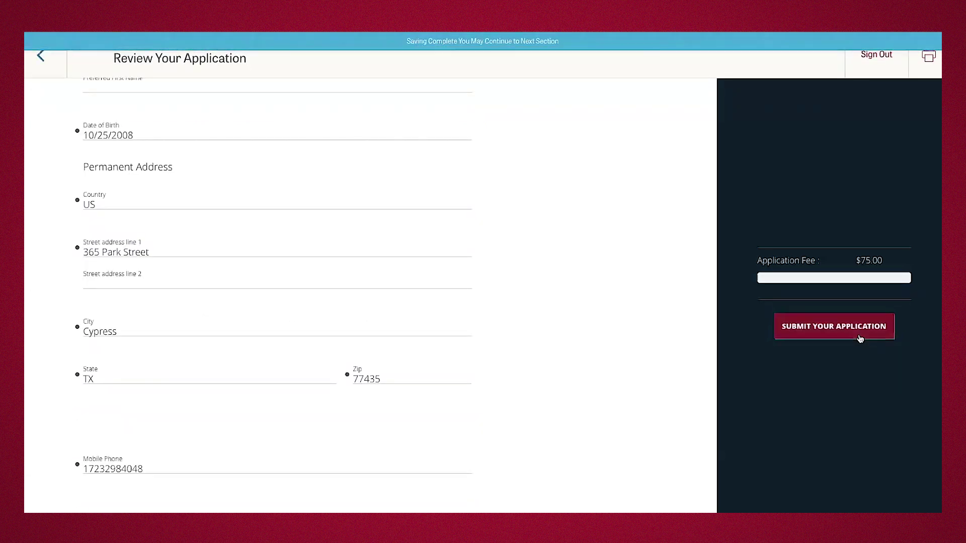
{"action": "left_click", "coordinate": [860, 335]}
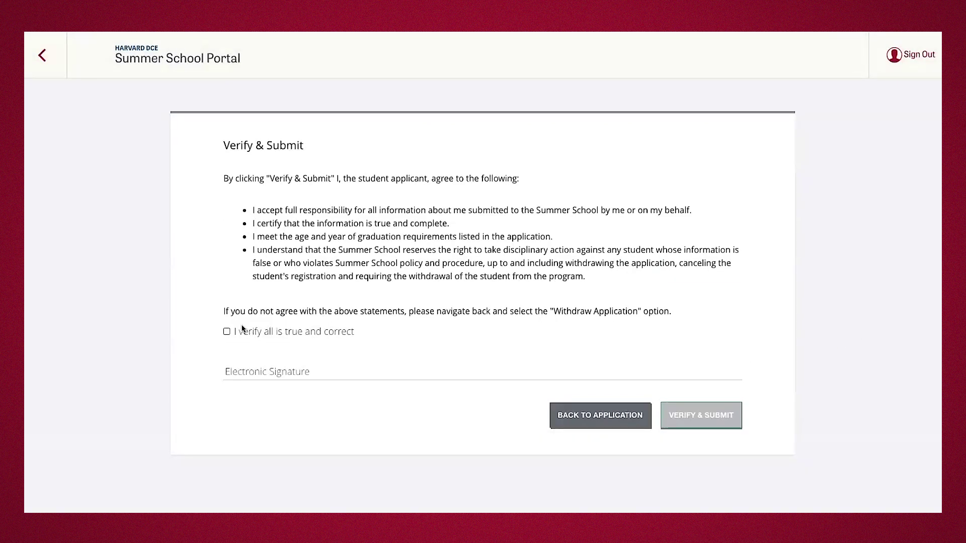
Tick the verification box, sign electronically with the applicant's full name, and submit.
{"action": "left_click", "coordinate": [226, 332]}
{"action": "left_click", "coordinate": [279, 366]}
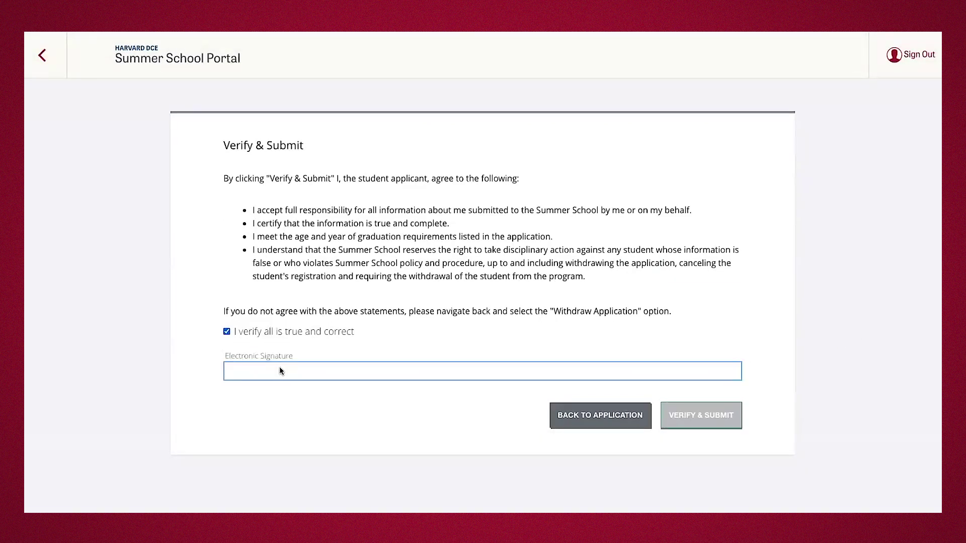
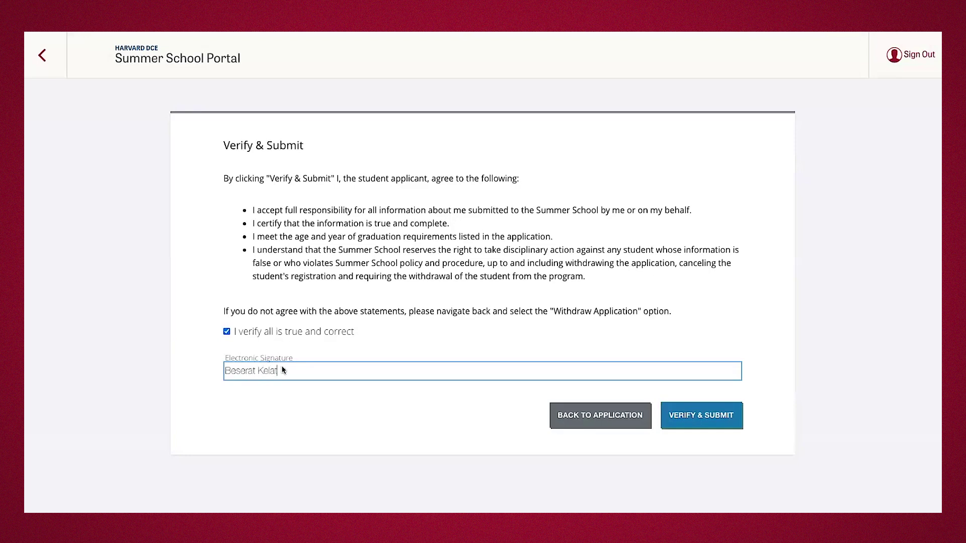
{"action": "left_click", "coordinate": [686, 418]}
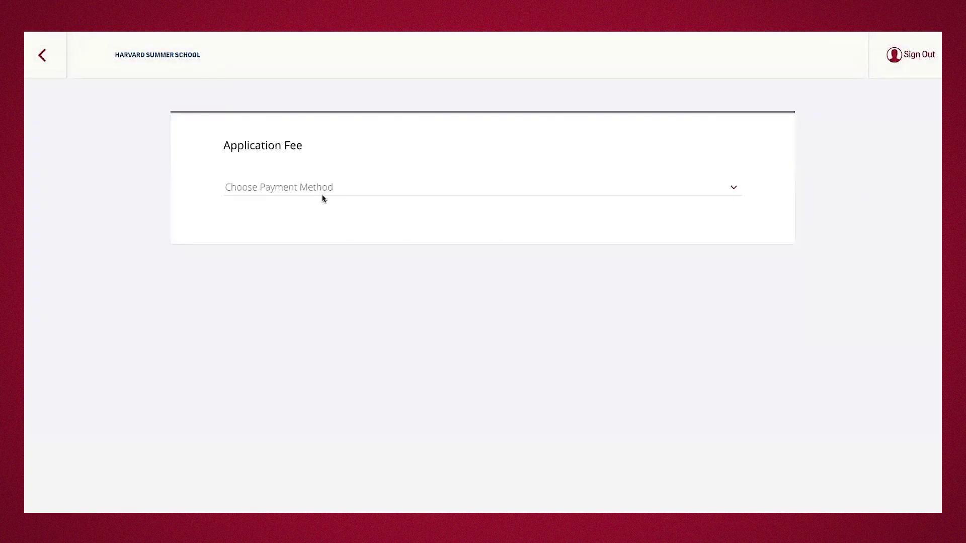
Choose Pay Online for the $75.00 application fee, pay now, and review the payment form.
{"action": "left_click", "coordinate": [295, 188]}
{"action": "left_click", "coordinate": [287, 202]}
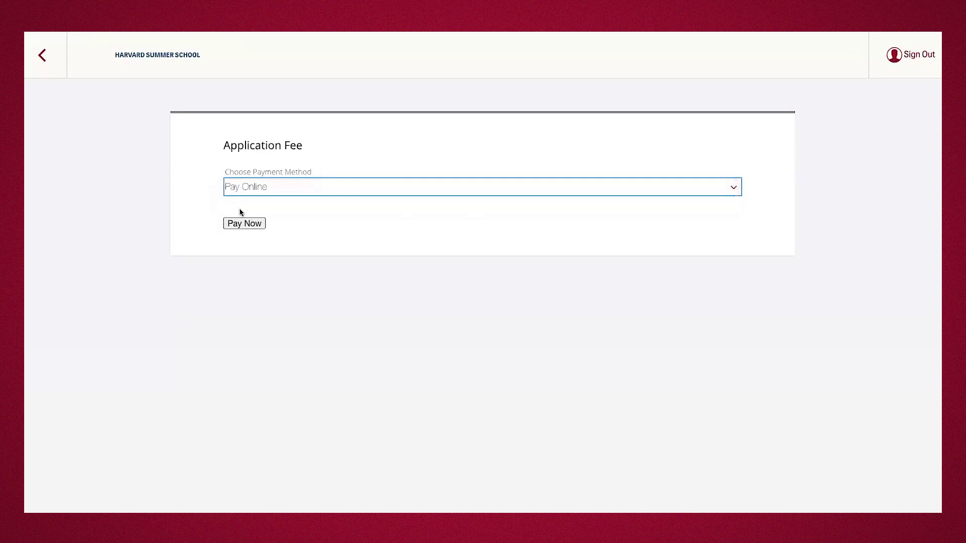
{"action": "left_click", "coordinate": [243, 223]}
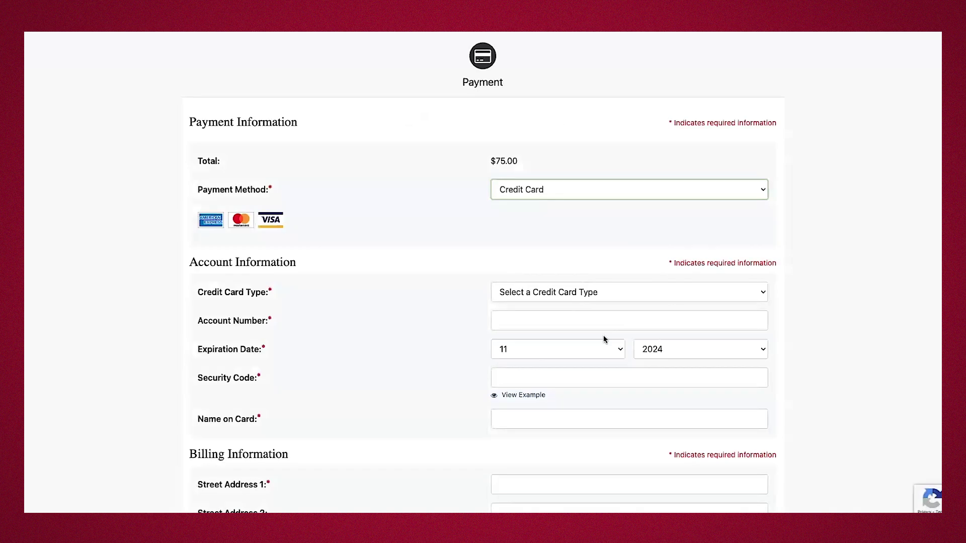
{"action": "scroll", "coordinate": [604, 339], "scroll_direction": "down", "scroll_amount": 3}
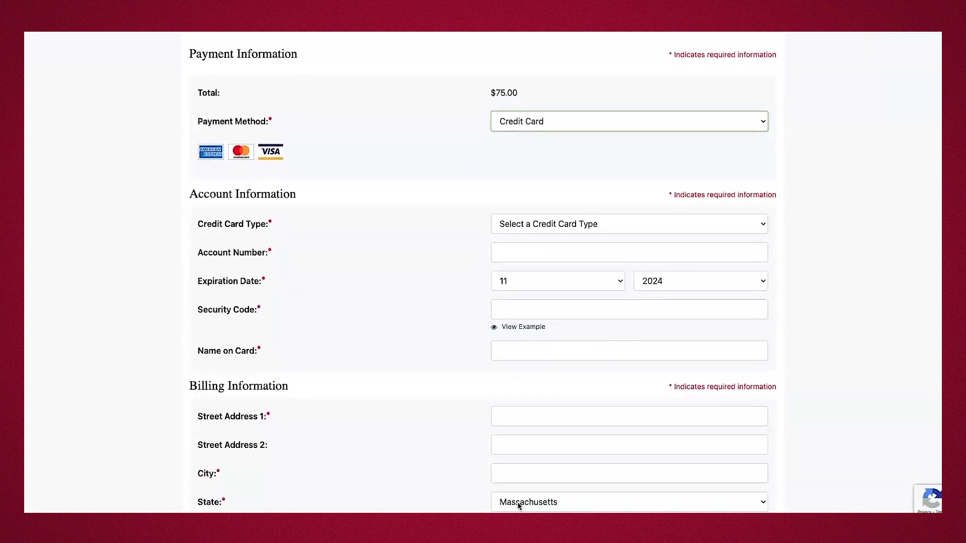
{"action": "scroll", "coordinate": [662, 386], "scroll_direction": "down", "scroll_amount": 6}
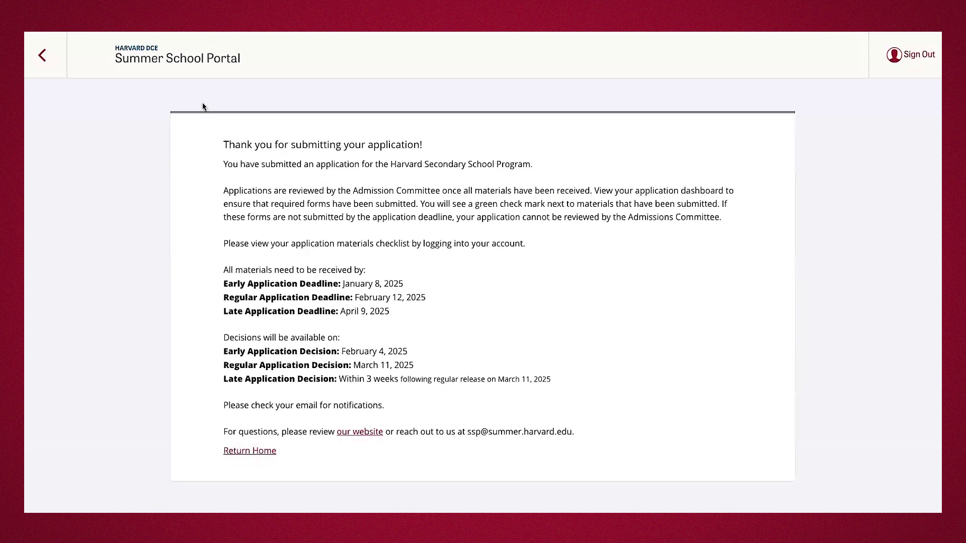
Return to the portal home and highlight the 'Application - Submitted' status heading.
{"action": "left_click", "coordinate": [41, 61]}
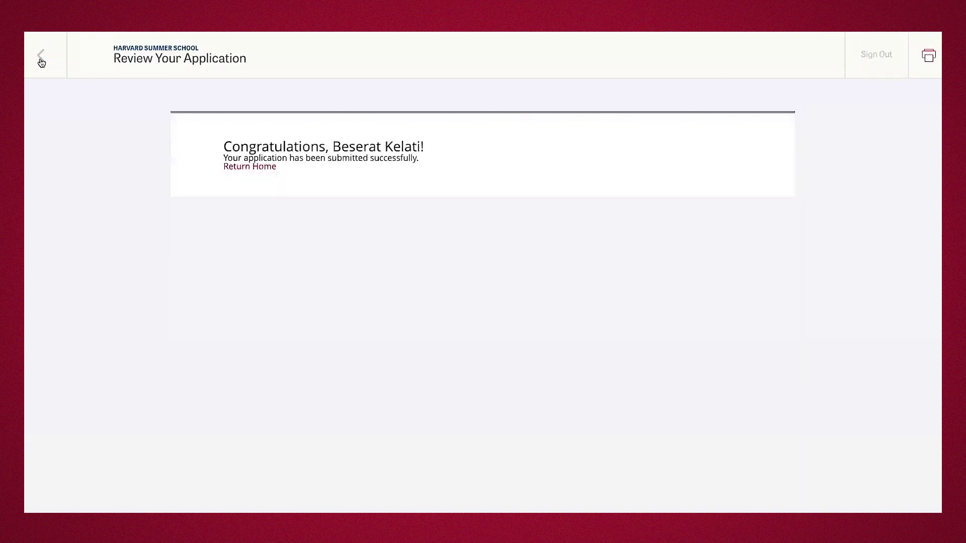
{"action": "left_click", "coordinate": [265, 168]}
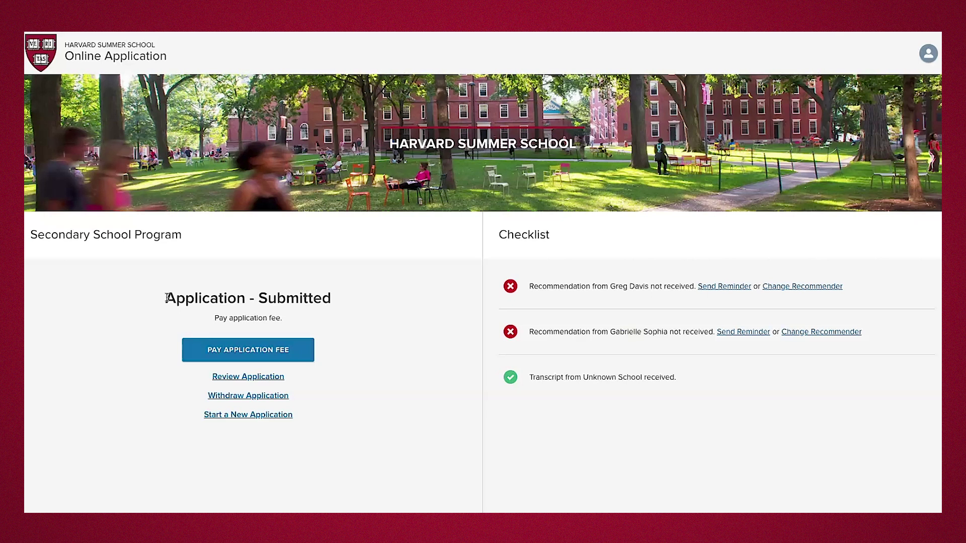
{"action": "left_click_drag", "start_coordinate": [168, 298], "coordinate": [333, 302]}
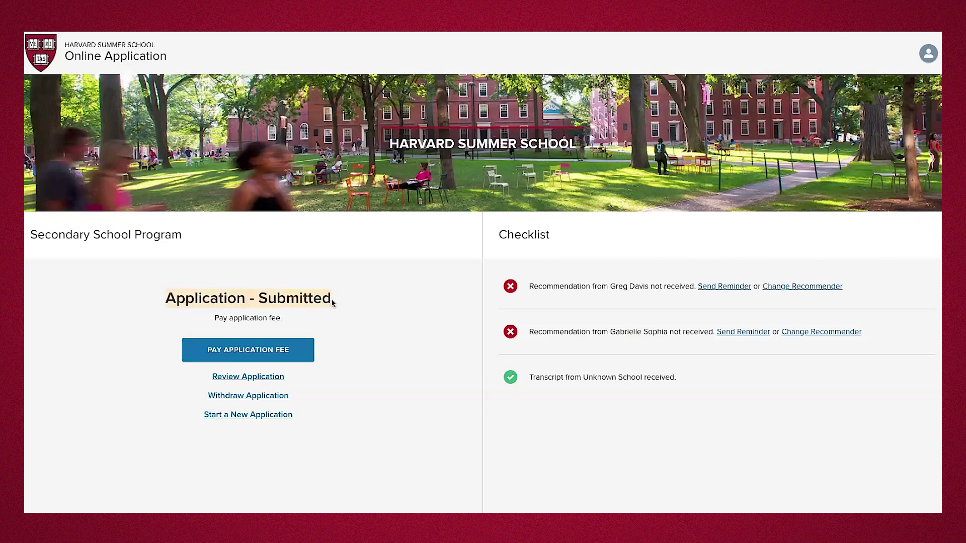